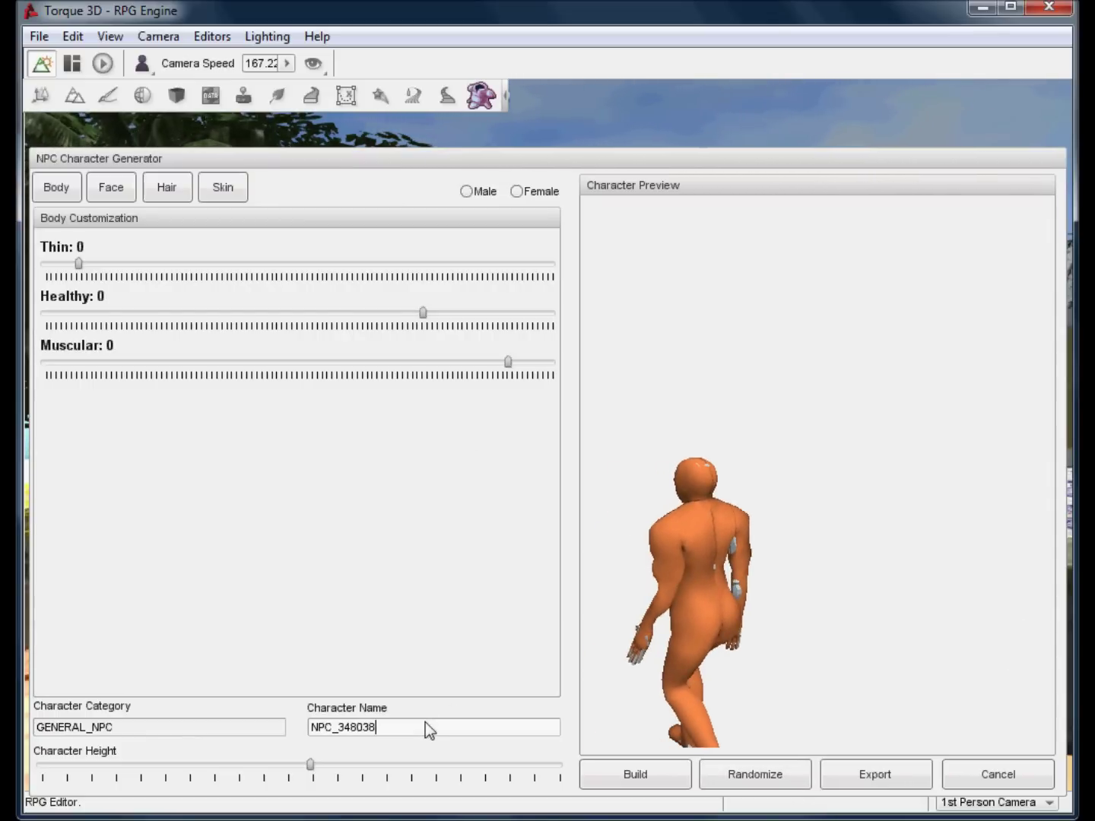
# - Replace the number in the generated character's name so that it reads NPC_Random
pyautogui.press('BackSpace')
pyautogui.press('BackSpace')
pyautogui.press('BackSpace')
pyautogui.press('BackSpace')
pyautogui.press('BackSpace')
pyautogui.press('BackSpace')
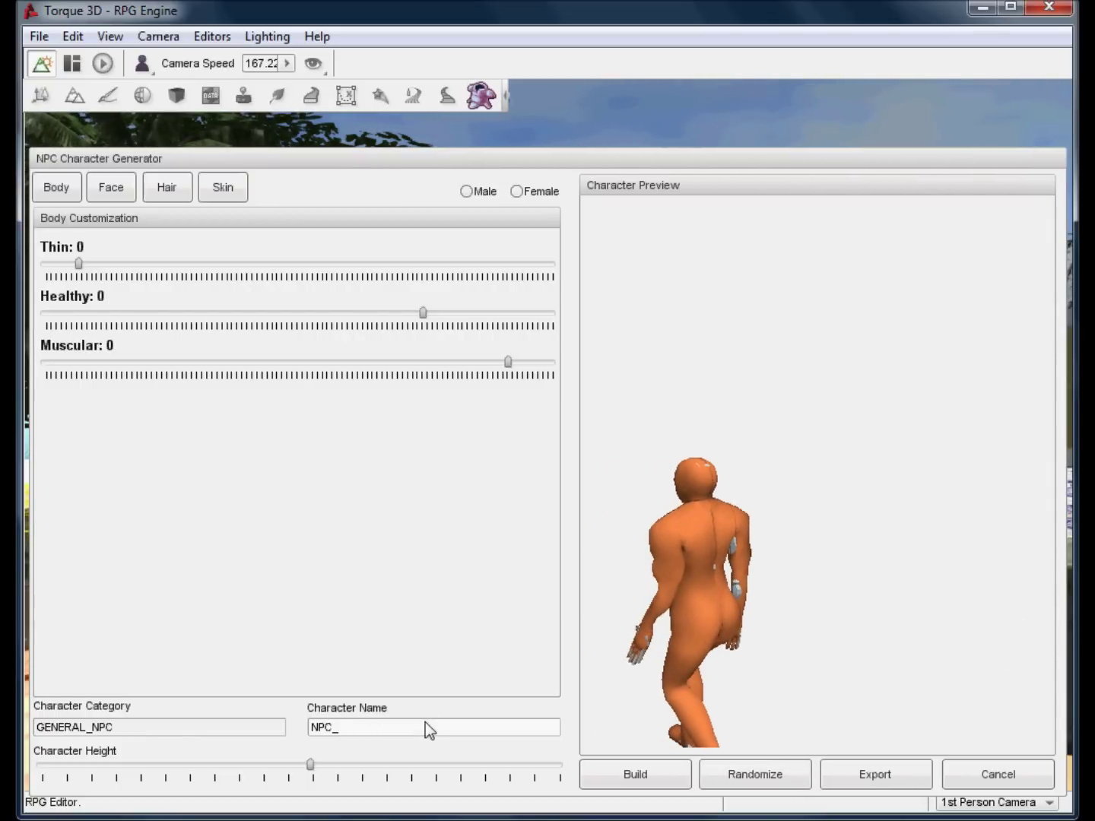
pyautogui.write('Random')
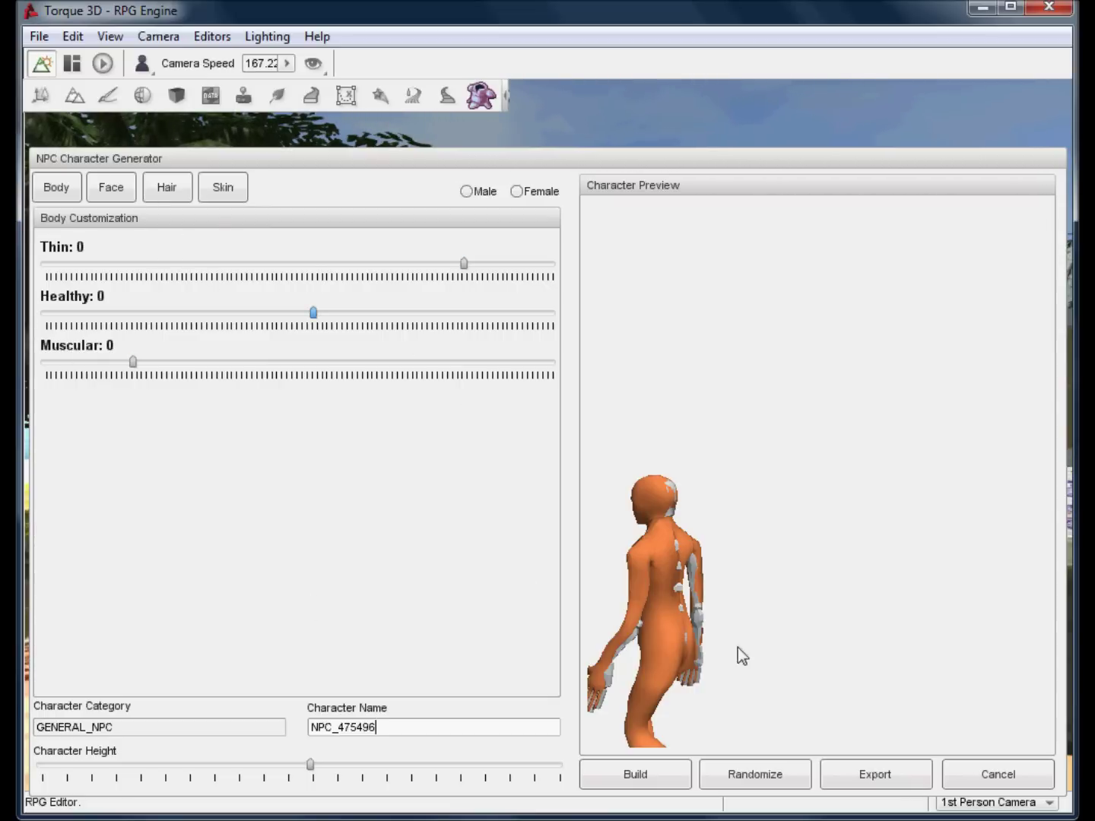
# - Cancel the NPC Character Generator and switch to the Object Editor with a third-person view of the player
pyautogui.click(997, 773)
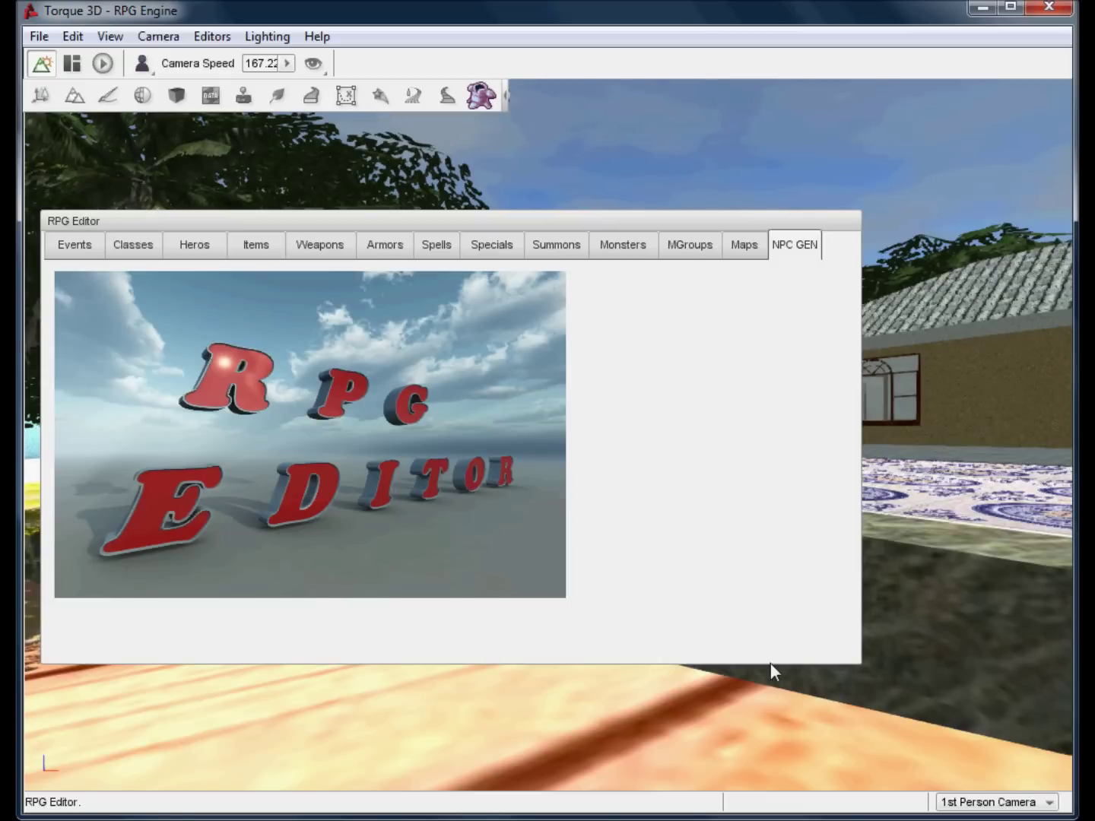
pyautogui.click(32, 97)
pyautogui.moveTo(548, 409)
pyautogui.mouseDown(button='right')
pyautogui.moveTo(561, 406)
pyautogui.moveTo(547, 408)
pyautogui.mouseUp(button='right')
pyautogui.press('Tab')
pyautogui.press('w')
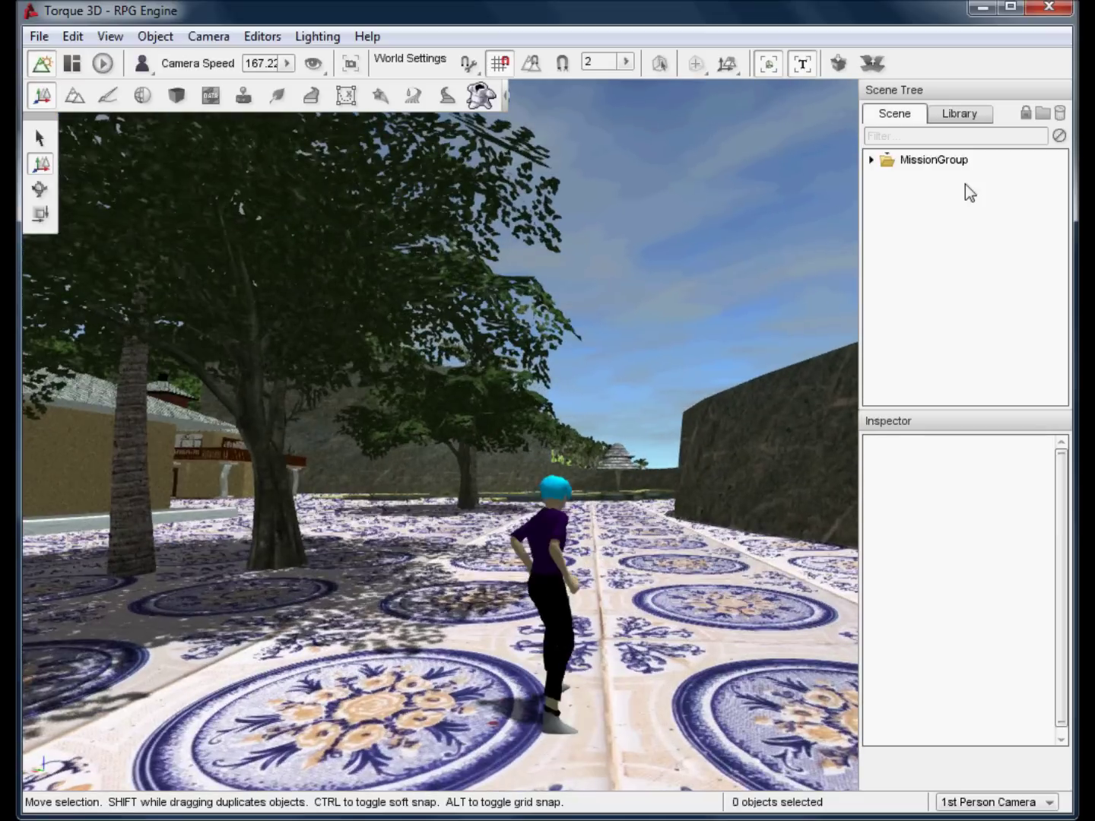
# - Open the Shape Editor and browse its shape library to the RPG_EDITOR_CHARACTERS/GENERAL_NPC folder
pyautogui.click(952, 112)
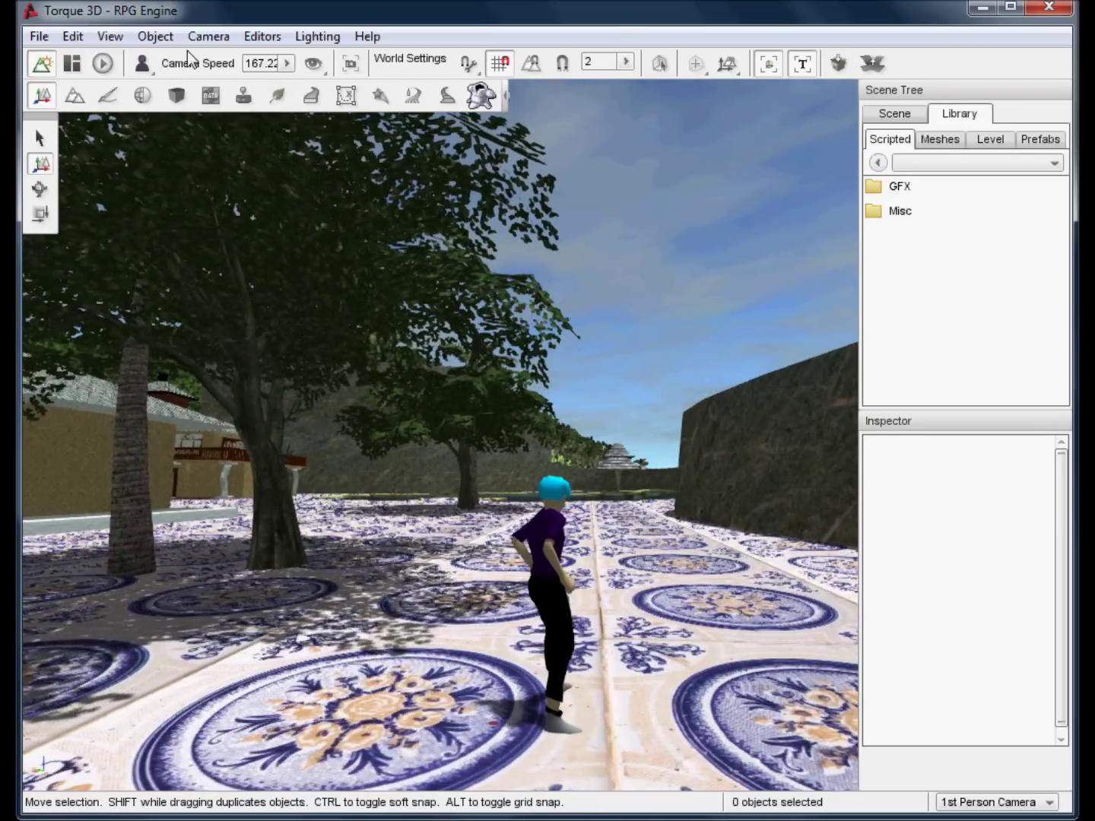
pyautogui.click(259, 36)
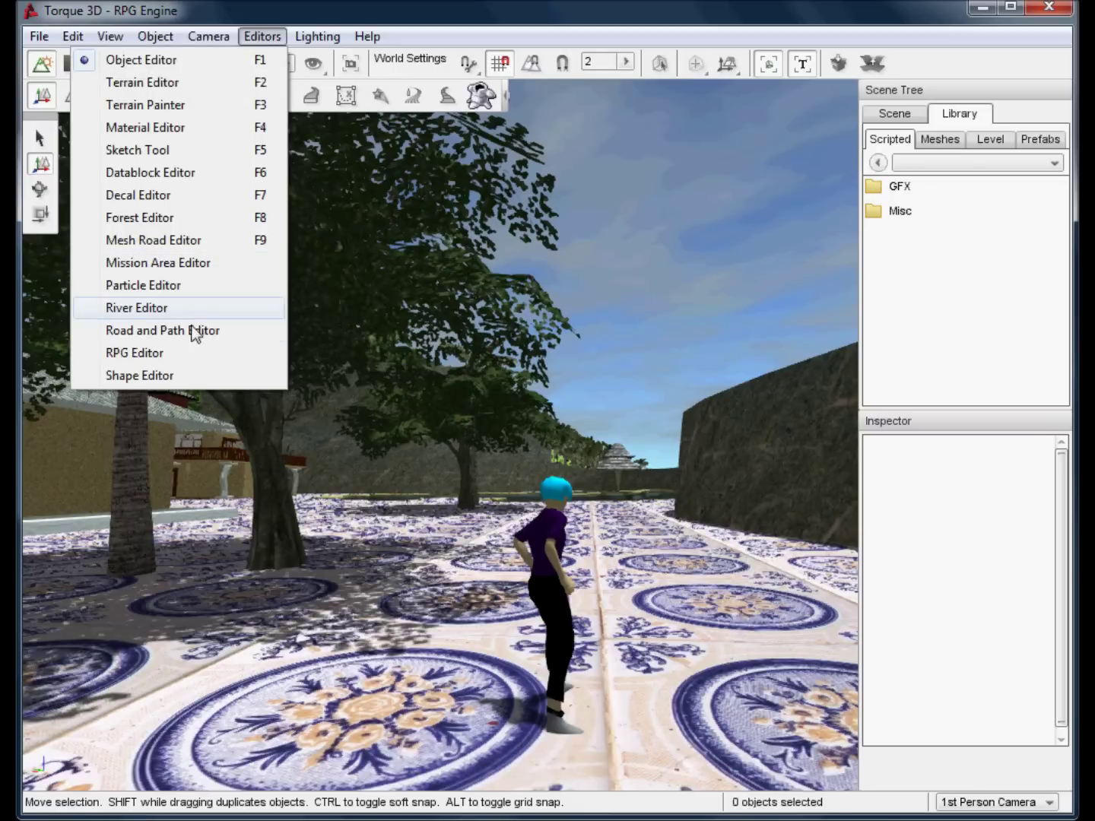
pyautogui.click(168, 374)
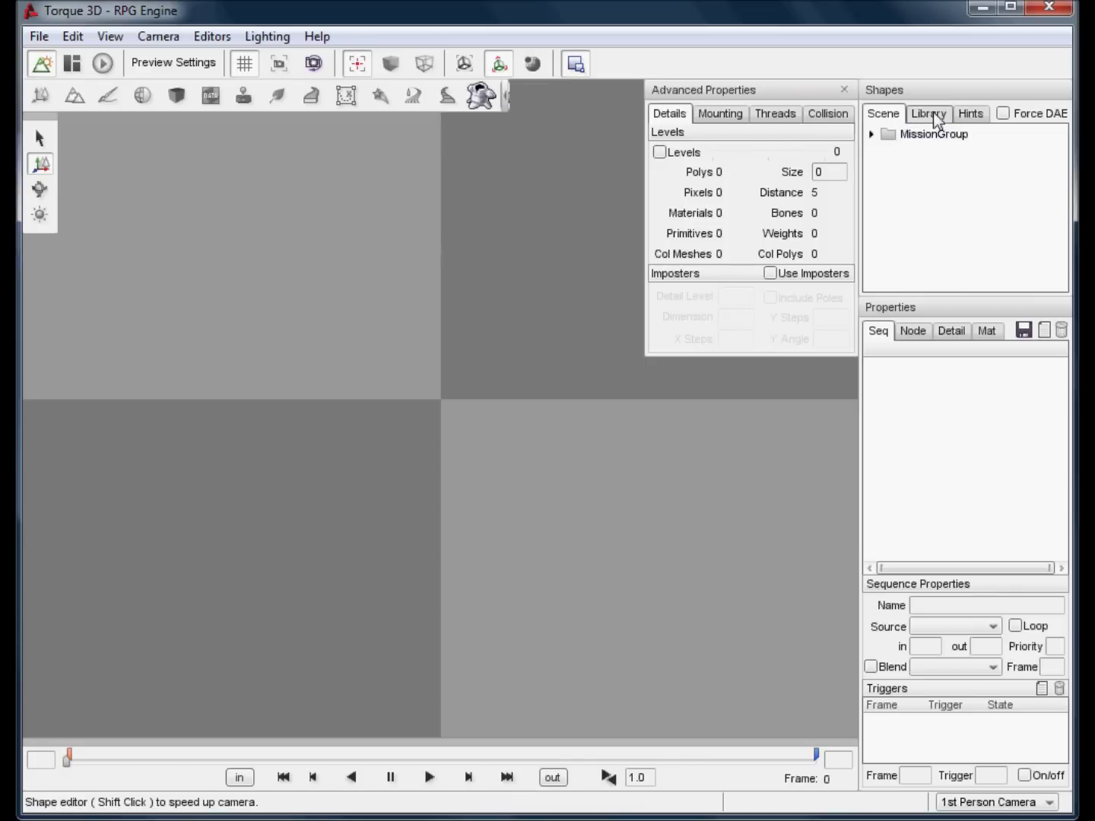
pyautogui.click(928, 114)
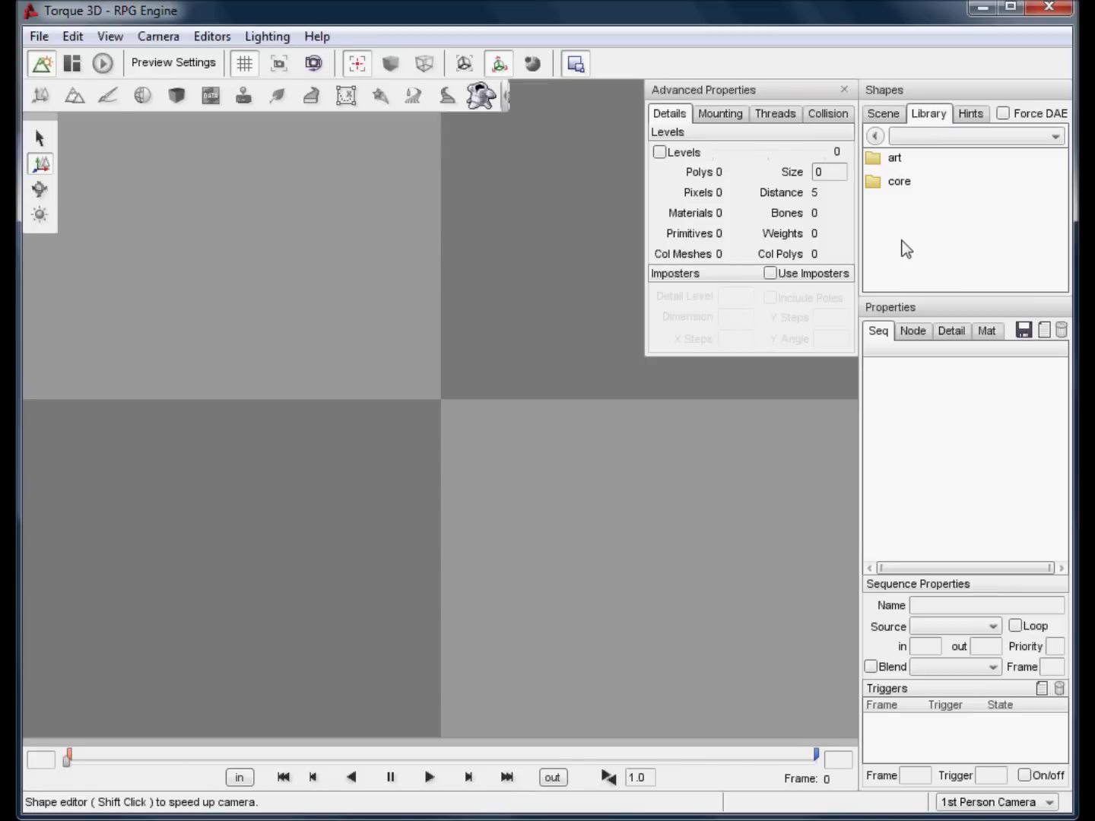
pyautogui.click(941, 140)
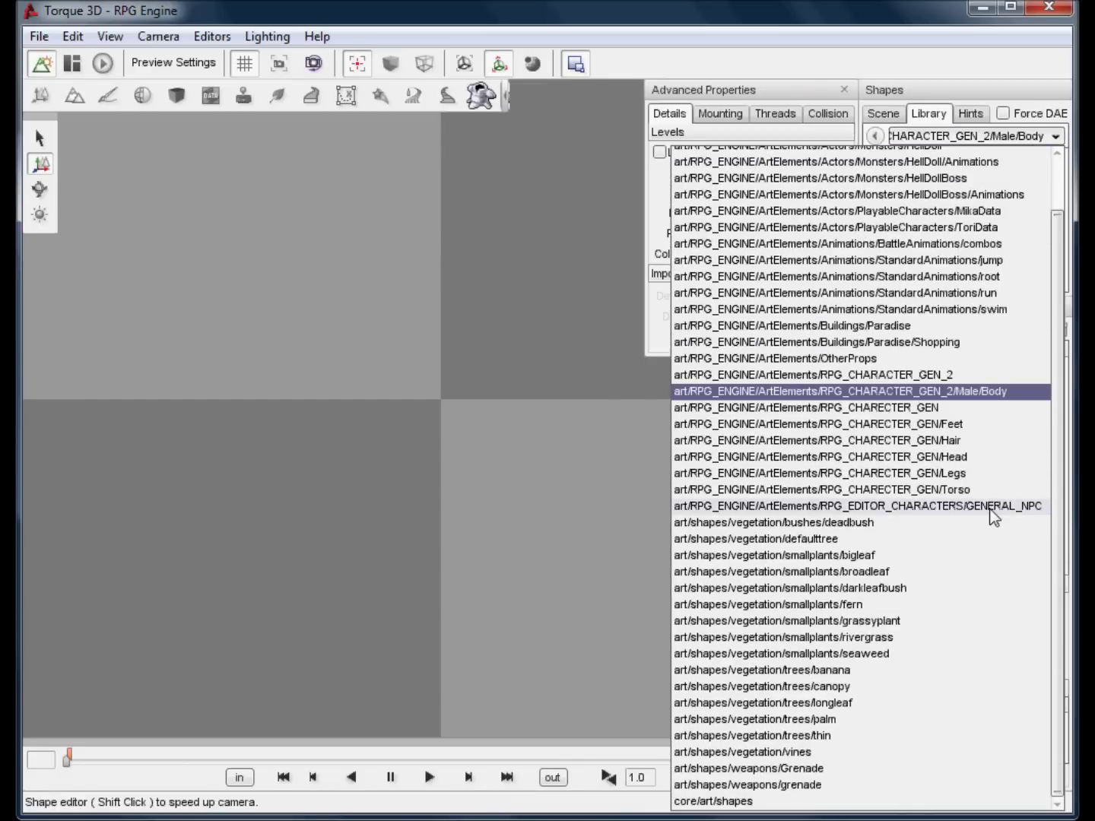
pyautogui.click(992, 506)
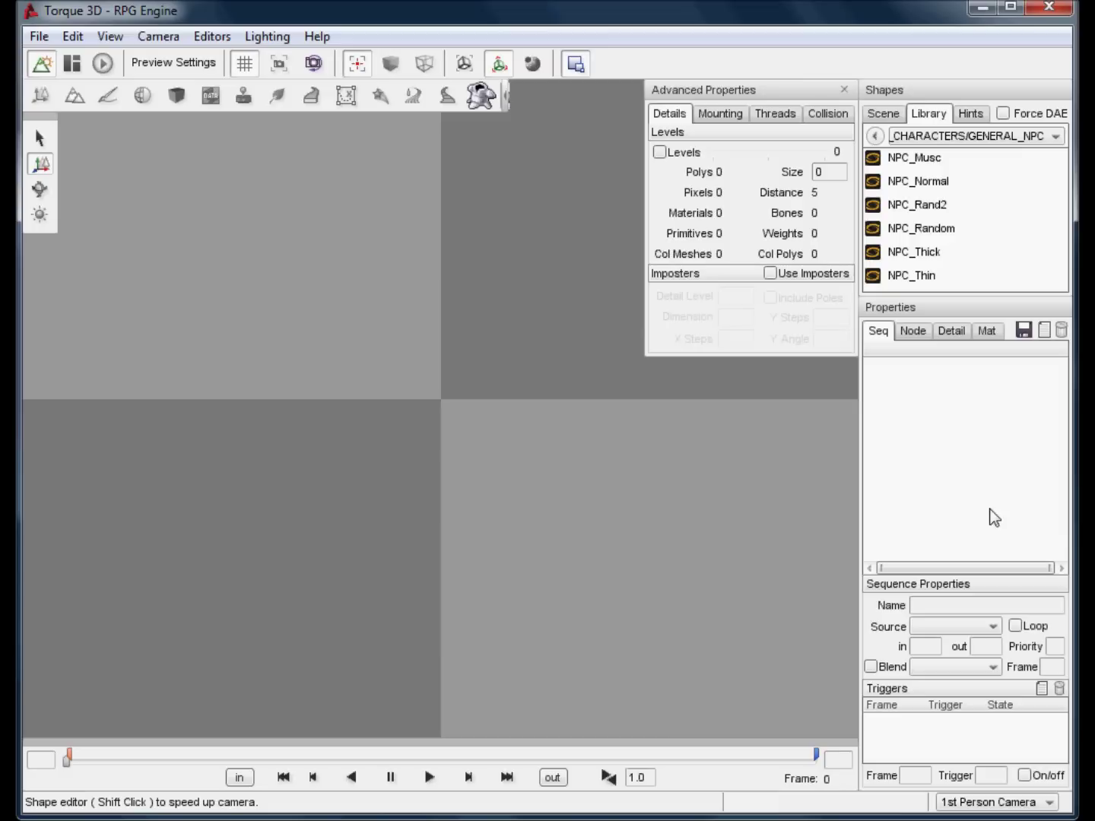
# - Load the NPC_Musc shape and preview it walking with a new sequence from the COLLADA file Walk.DAE in Male/Body
pyautogui.doubleClick(941, 160)
pyautogui.moveTo(718, 497); pyautogui.dragTo(26, 537, button='right')
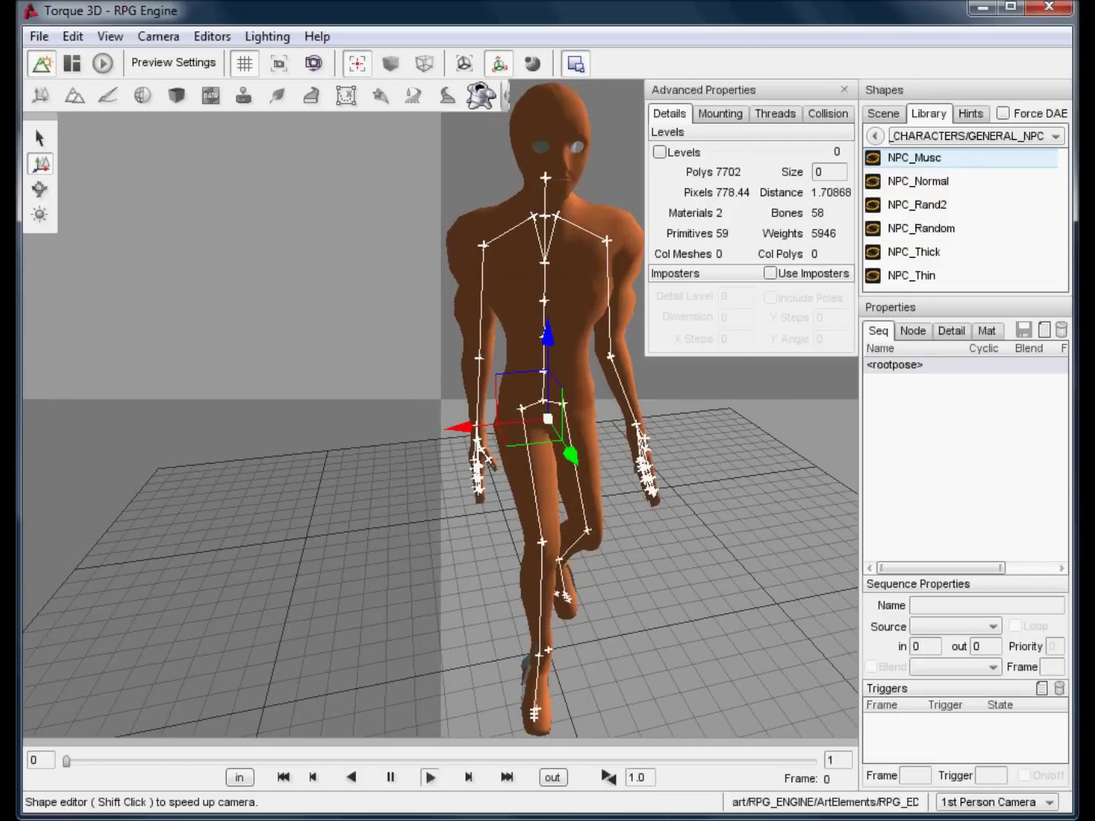
pyautogui.moveTo(328, 548); pyautogui.dragTo(623, 443, button='right')
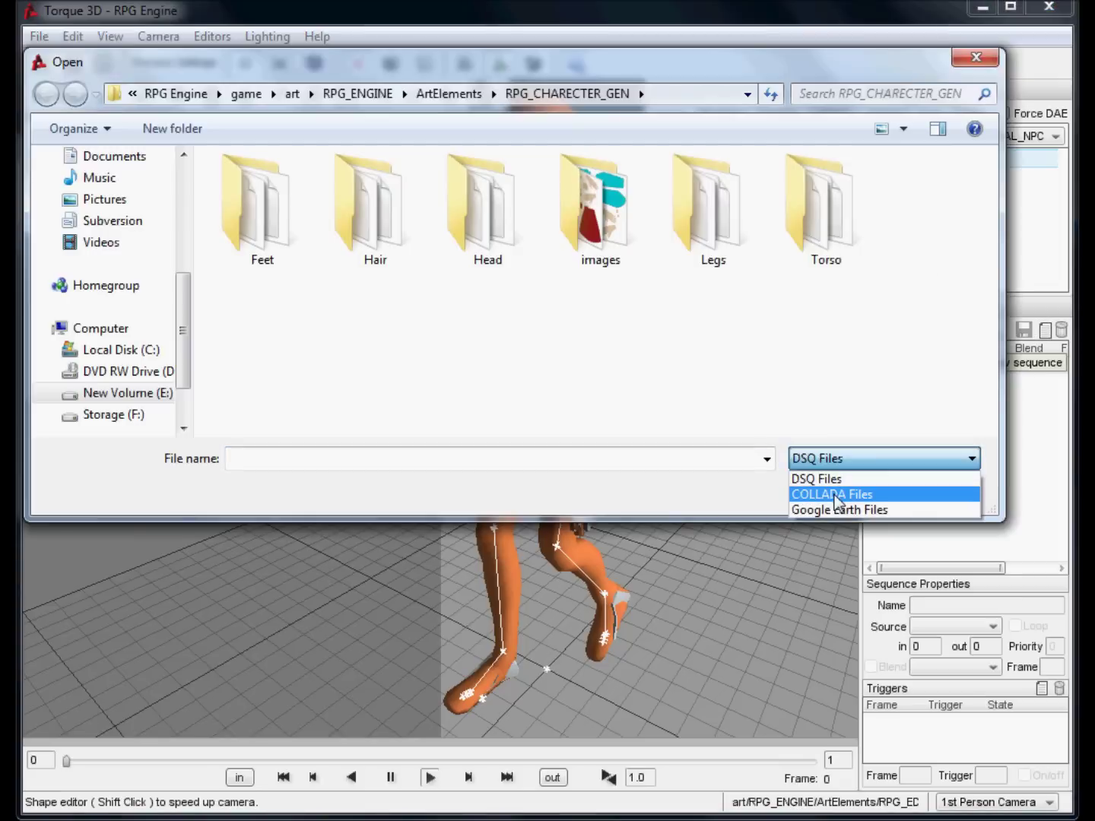
pyautogui.click(832, 491)
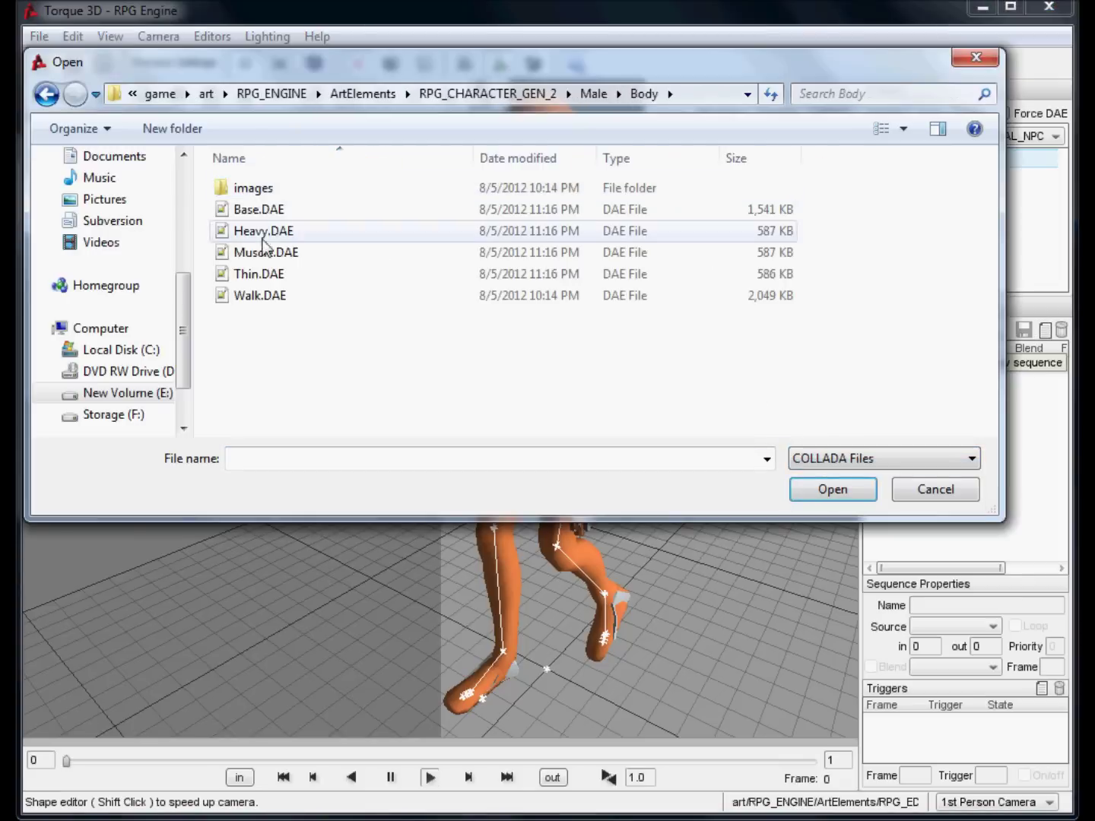
pyautogui.doubleClick(262, 297)
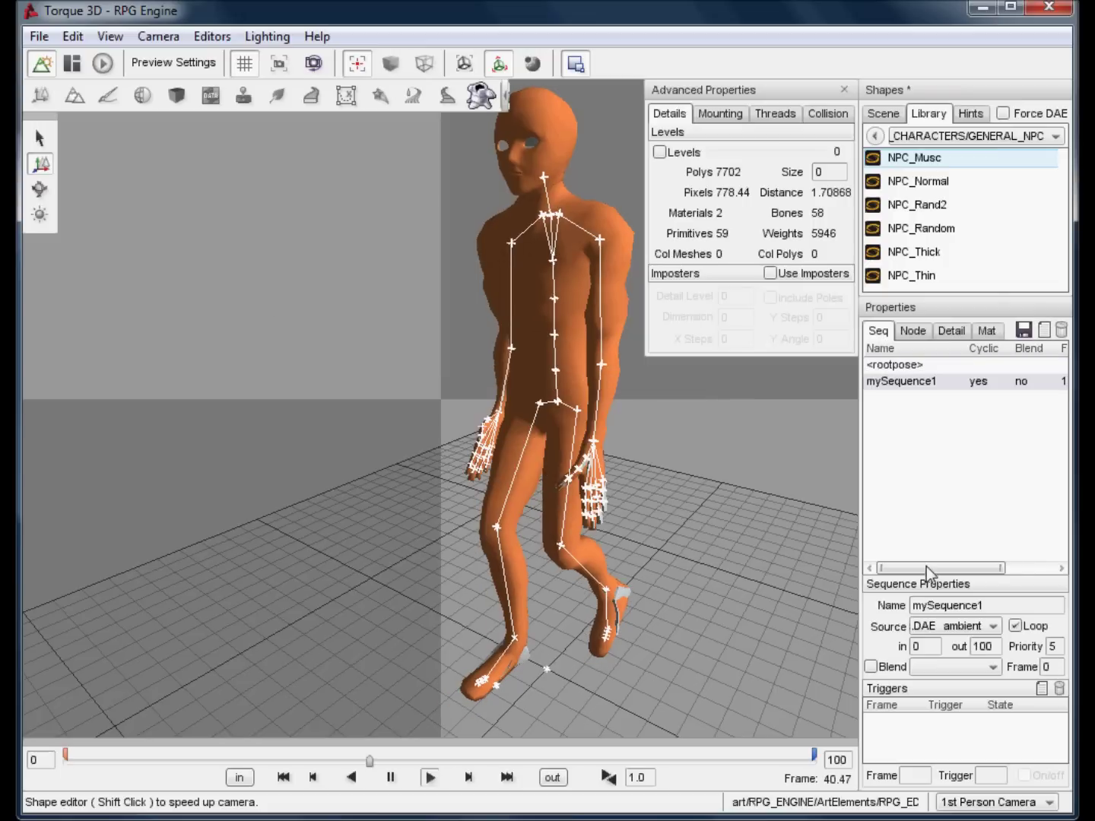
pyautogui.moveTo(584, 483); pyautogui.dragTo(457, 488, button='right')
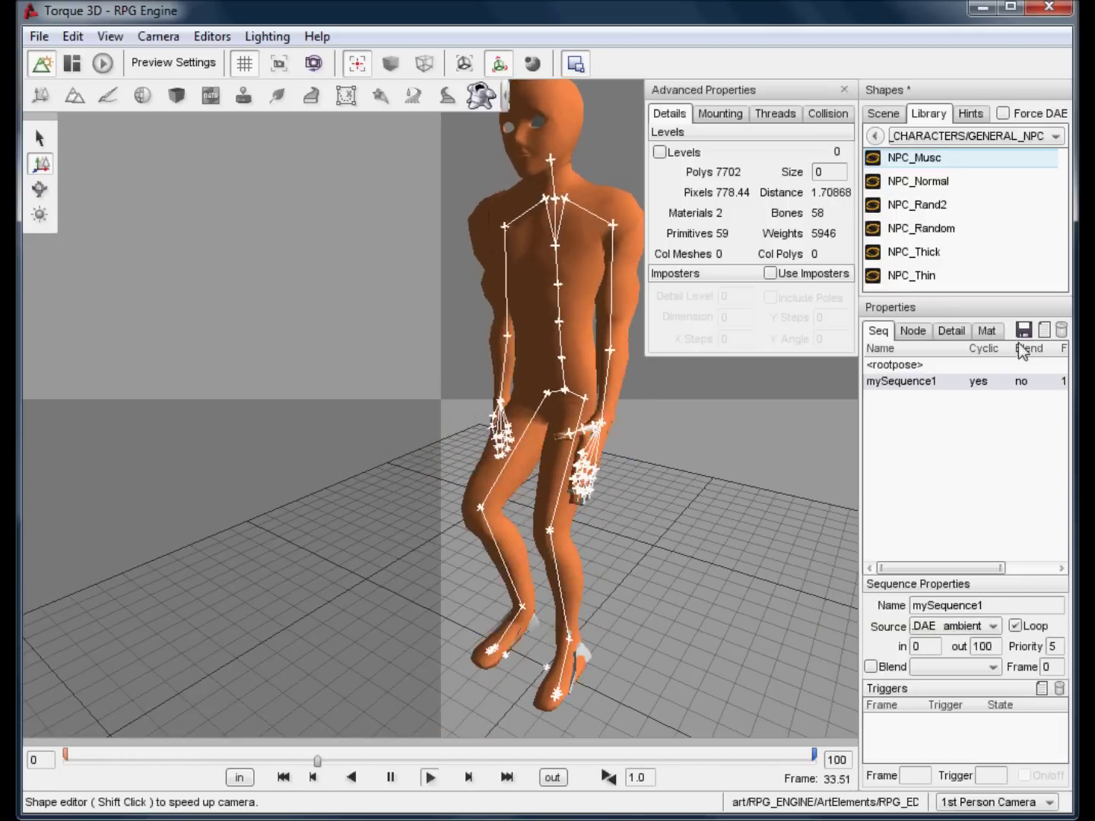
# - Load the NPC_Normal shape, discarding the unsaved changes to NPC_Musc
pyautogui.click(960, 187)
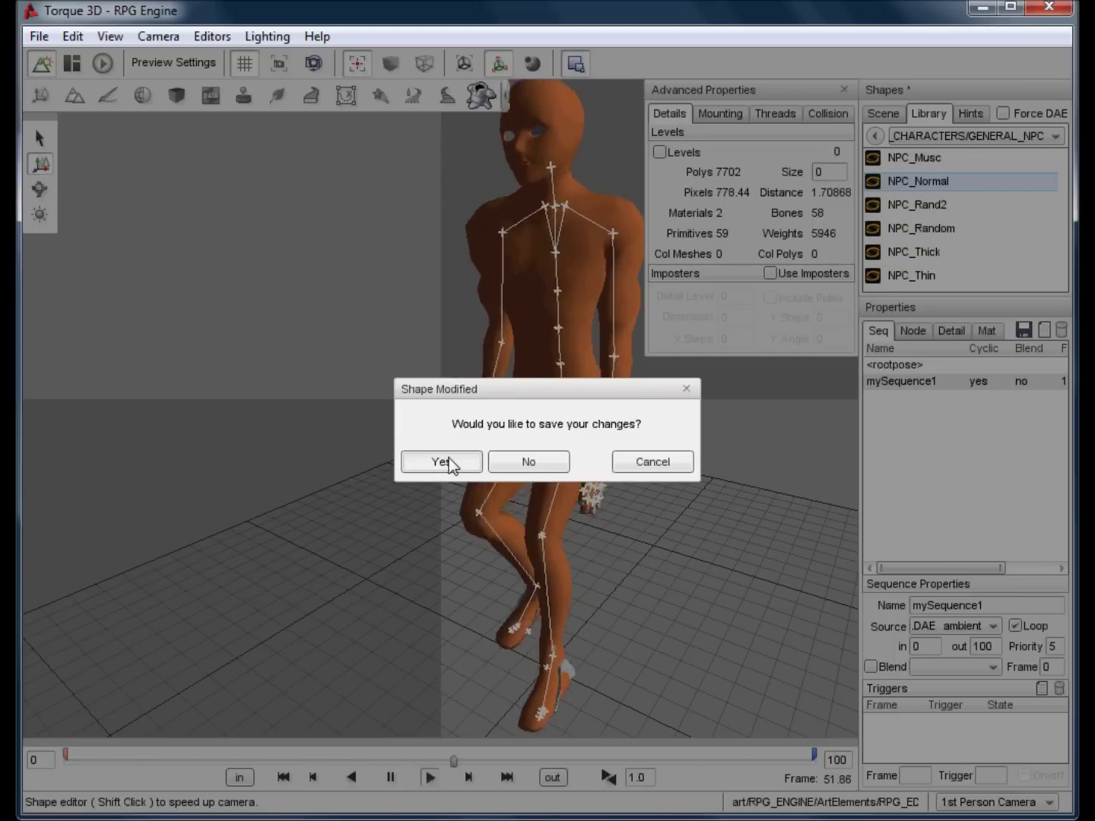
pyautogui.click(504, 462)
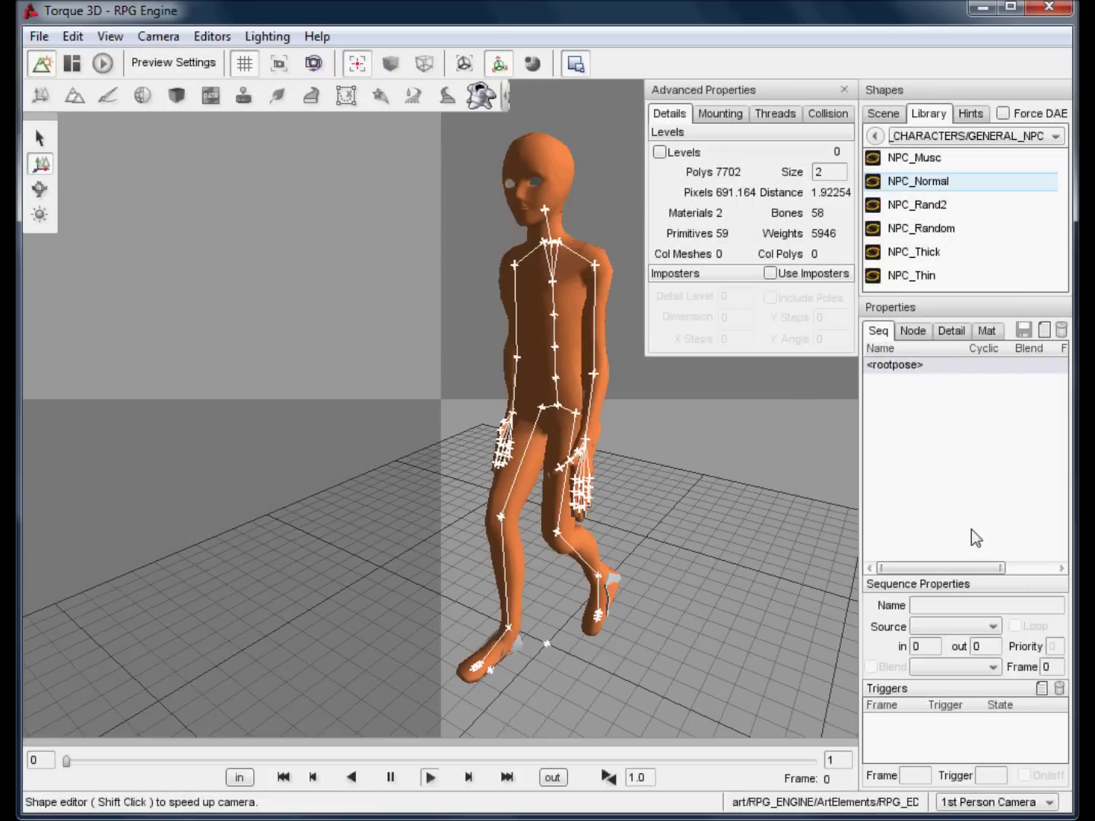
pyautogui.click(956, 626)
pyautogui.click(956, 627)
# - Preview NPC_Normal walking by adding a new sequence from the COLLADA file Walk.DAE, and view it from the front
pyautogui.click(1046, 333)
pyautogui.click(266, 189)
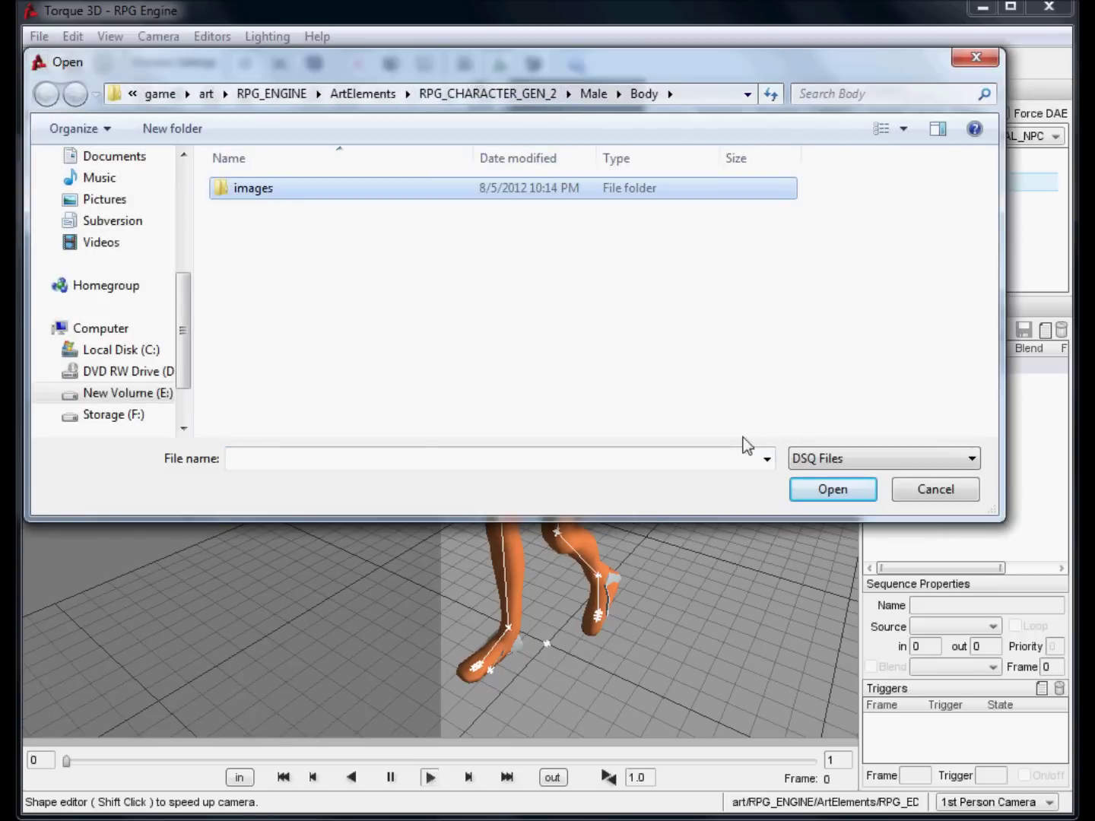
pyautogui.click(765, 458)
pyautogui.click(841, 459)
pyautogui.click(841, 458)
pyautogui.click(815, 491)
pyautogui.click(766, 458)
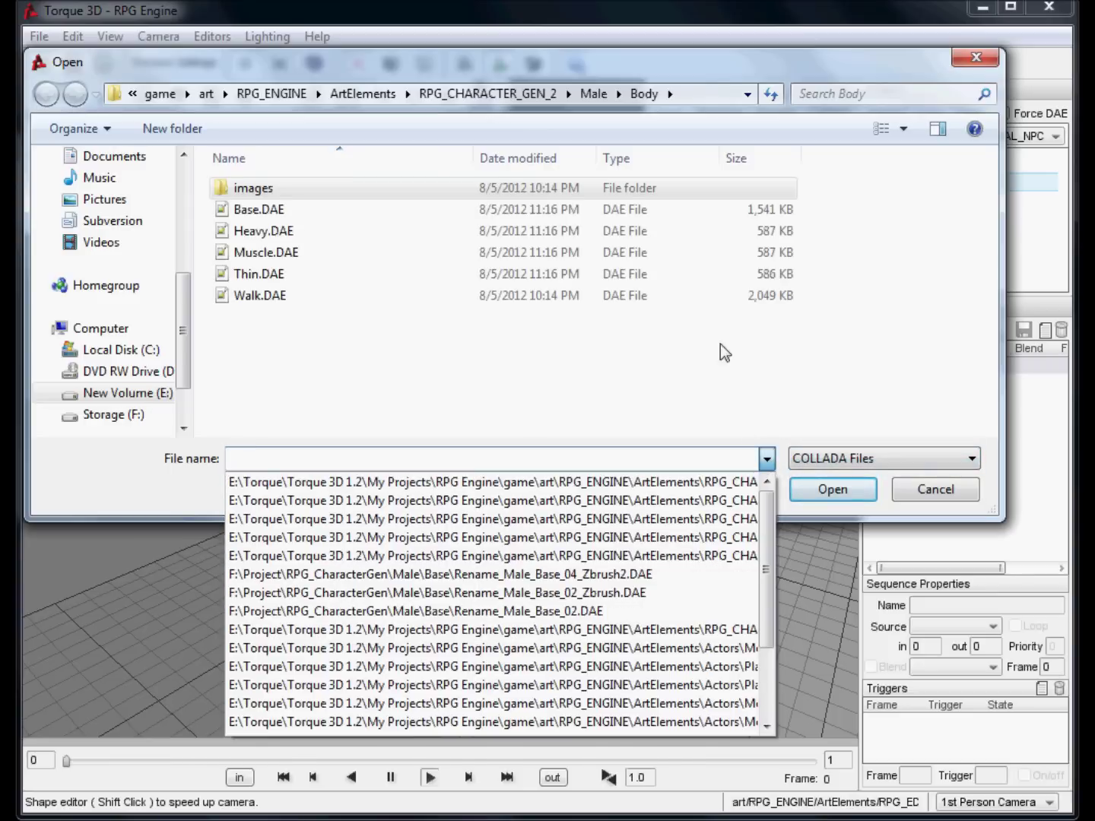
pyautogui.click(729, 299)
pyautogui.click(729, 300)
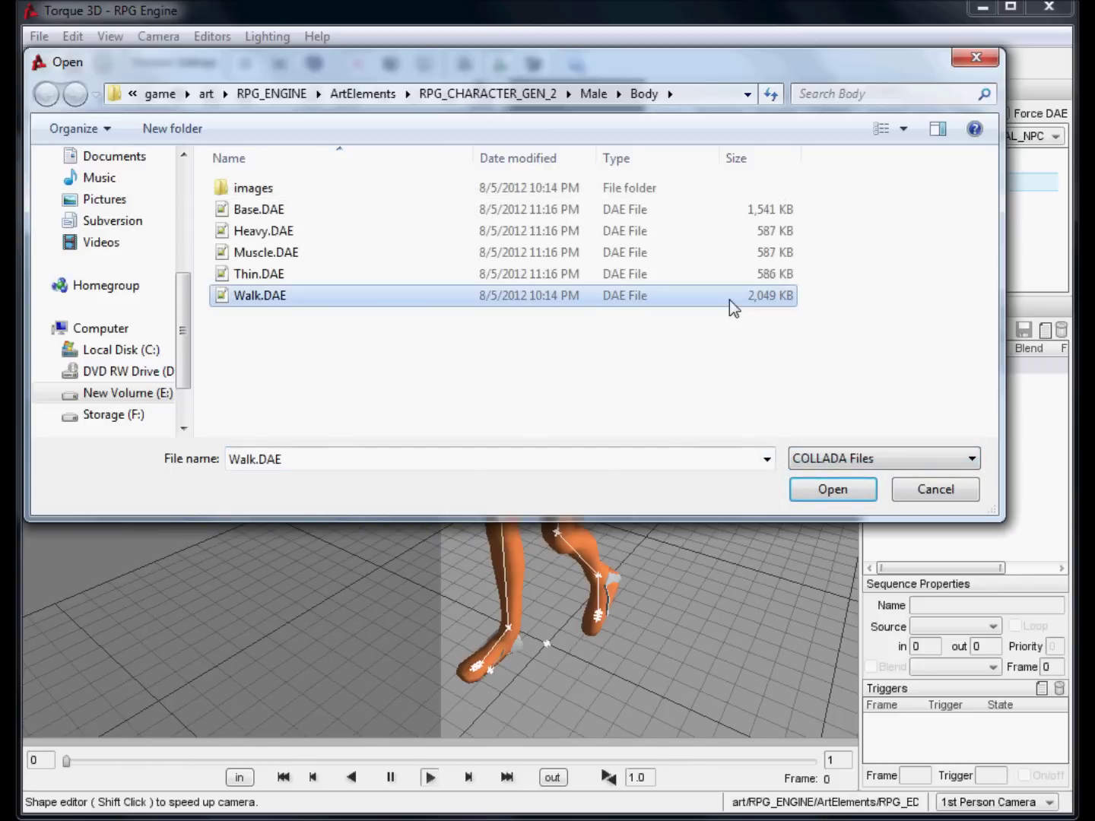
pyautogui.doubleClick(728, 300)
pyautogui.moveTo(556, 592)
pyautogui.mouseDown(button='right')
pyautogui.moveTo(532, 599)
pyautogui.moveTo(600, 549)
pyautogui.moveTo(617, 561)
pyautogui.moveTo(588, 618)
pyautogui.moveTo(550, 612)
pyautogui.mouseUp(button='right')
pyautogui.click(740, 686)
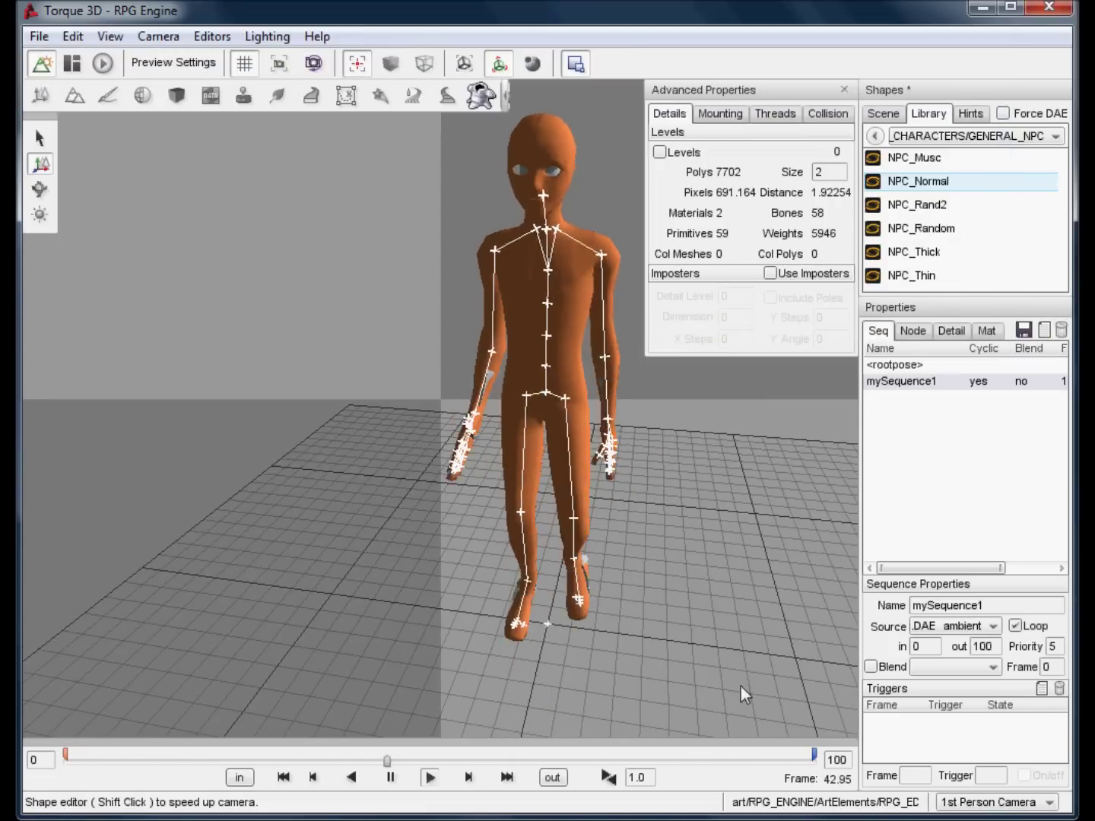
# - Redirect the preview sunlight so that it shines diagonally down onto the character
pyautogui.click(39, 216)
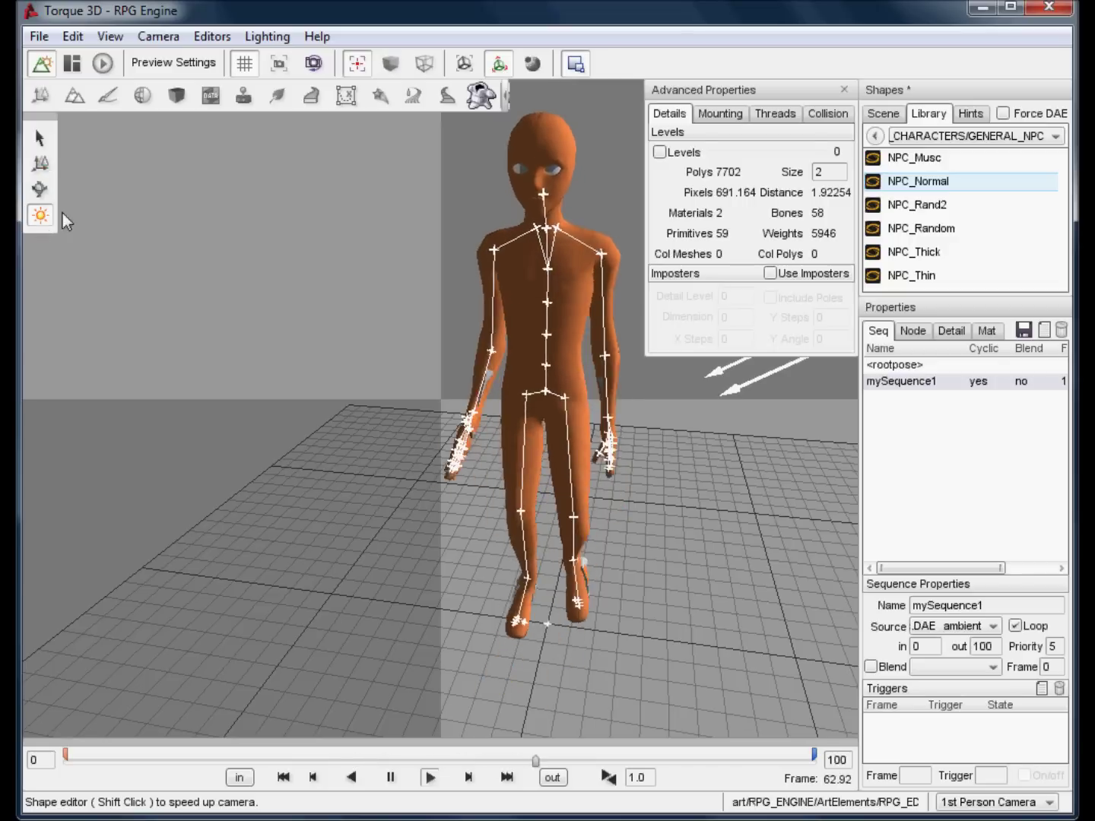
pyautogui.moveTo(106, 222)
pyautogui.mouseDown()
pyautogui.moveTo(225, 505)
pyautogui.moveTo(135, 661)
pyautogui.moveTo(290, 685)
pyautogui.moveTo(229, 677)
pyautogui.mouseUp()
pyautogui.moveTo(762, 627); pyautogui.dragTo(733, 613, button='right')
# - Load NPC_Rand2 without saving NPC_Normal, and preview it walking with a new sequence from the COLLADA file Walk.DAE
pyautogui.click(935, 206)
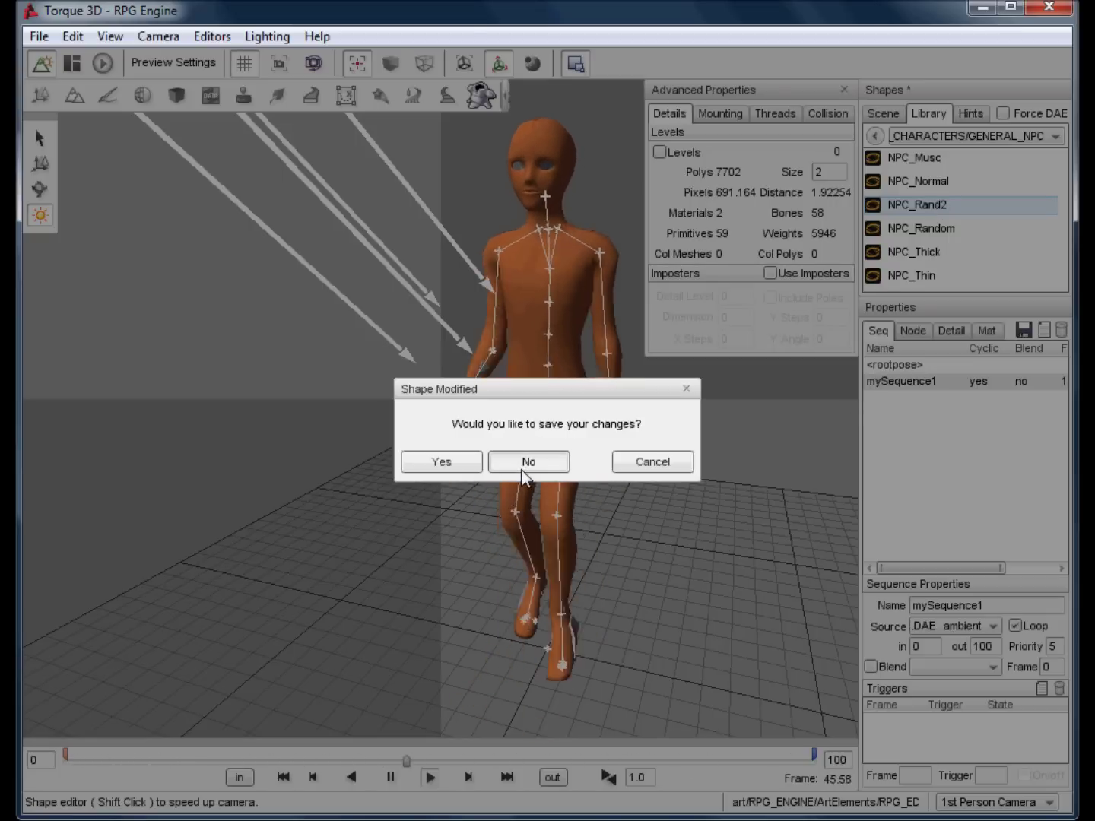
pyautogui.click(525, 465)
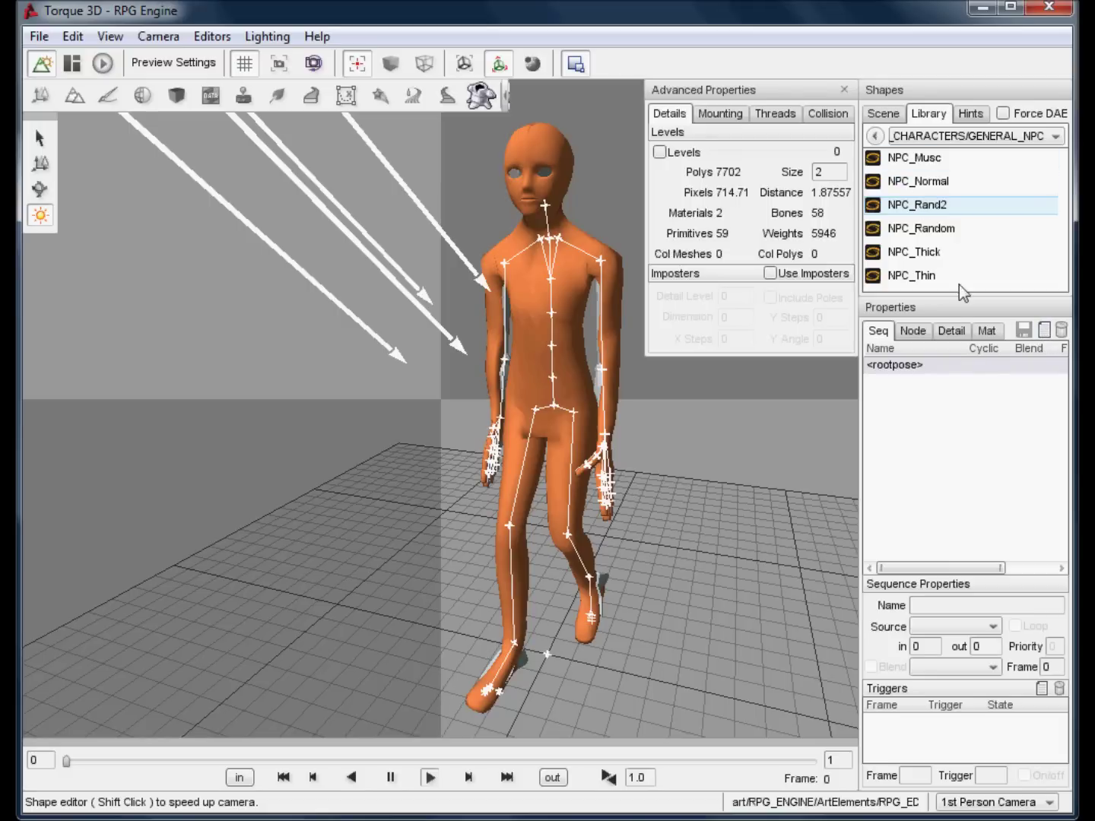
pyautogui.click(1045, 330)
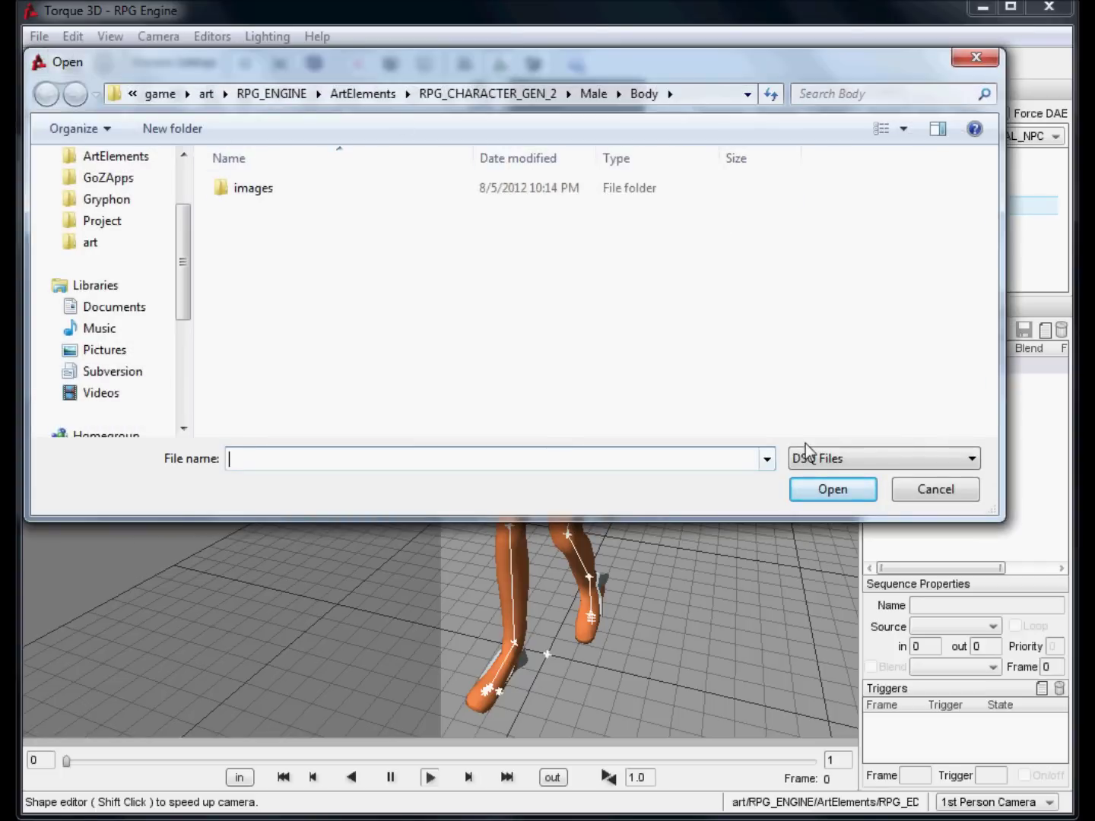
pyautogui.click(806, 449)
pyautogui.click(824, 491)
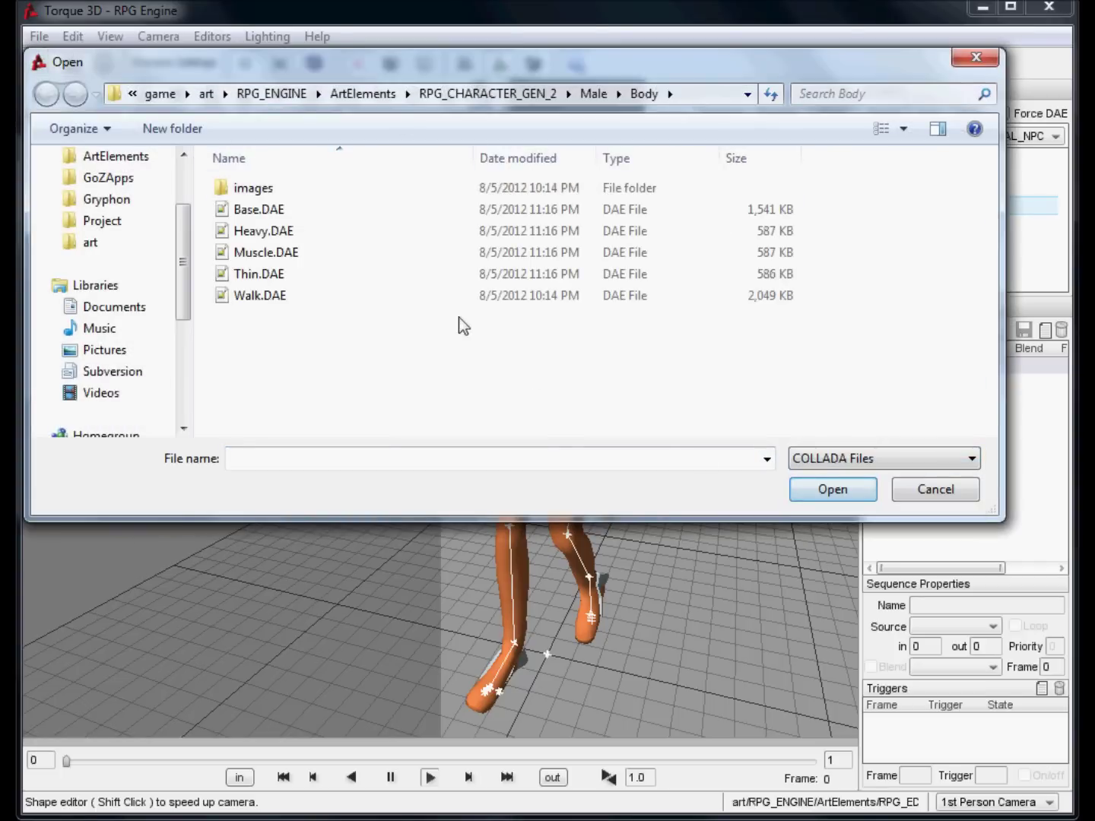
pyautogui.doubleClick(304, 296)
pyautogui.moveTo(533, 520); pyautogui.dragTo(505, 530, button='right')
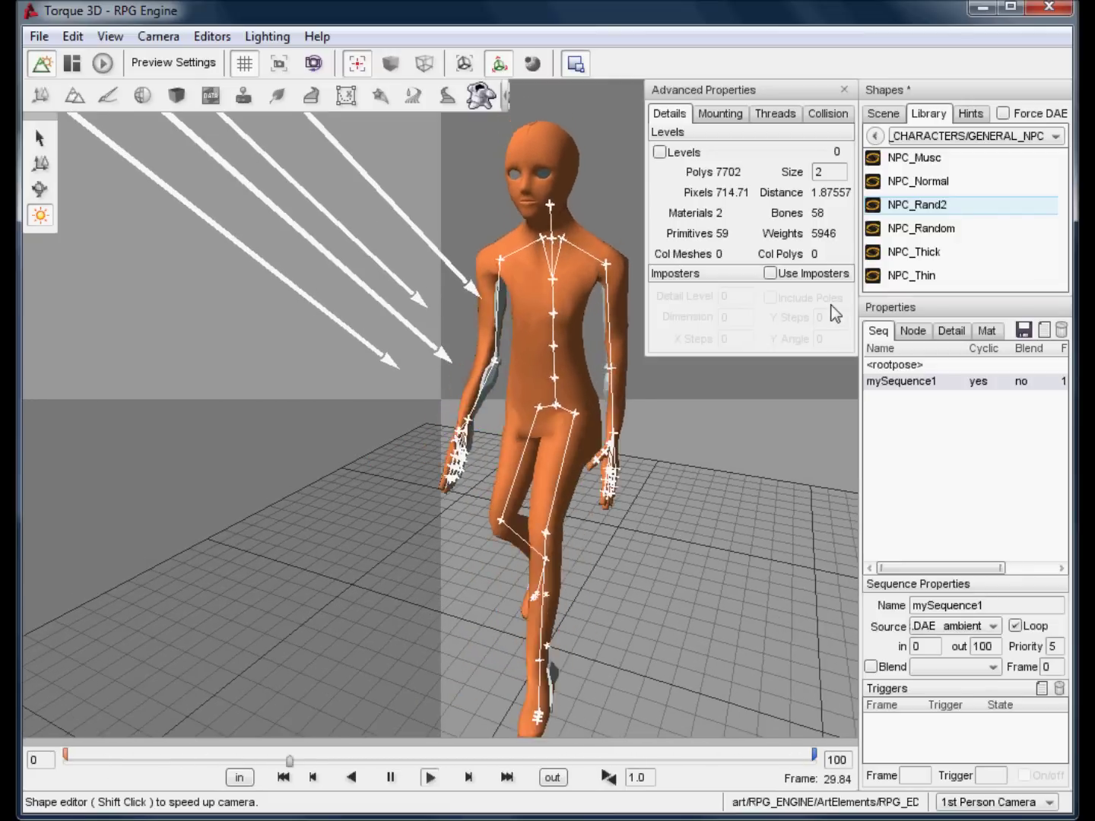
# - Load the NPC_Random shape, discarding the unsaved changes to NPC_Rand2
pyautogui.click(954, 228)
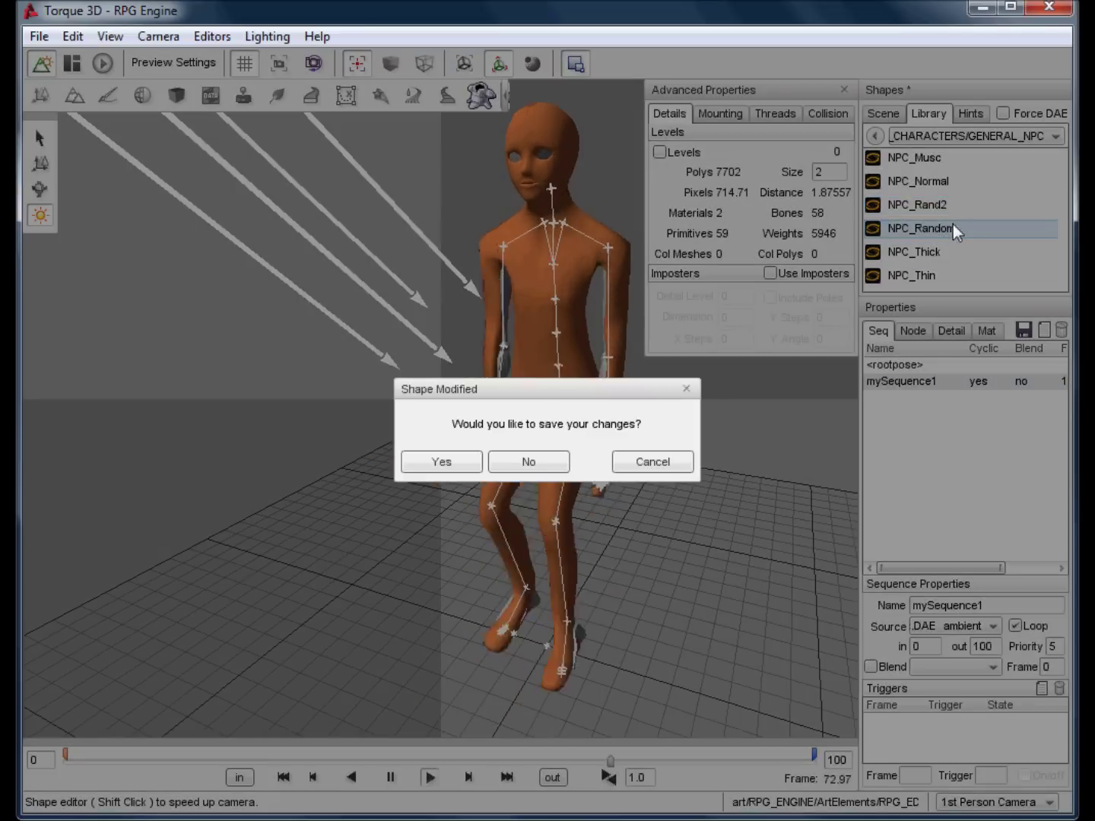
pyautogui.click(558, 464)
pyautogui.click(503, 531)
pyautogui.moveTo(503, 530)
pyautogui.mouseDown(button='right')
pyautogui.moveTo(597, 557)
pyautogui.moveTo(685, 548)
pyautogui.moveTo(579, 555)
pyautogui.moveTo(515, 544)
pyautogui.mouseUp(button='right')
pyautogui.click(514, 544)
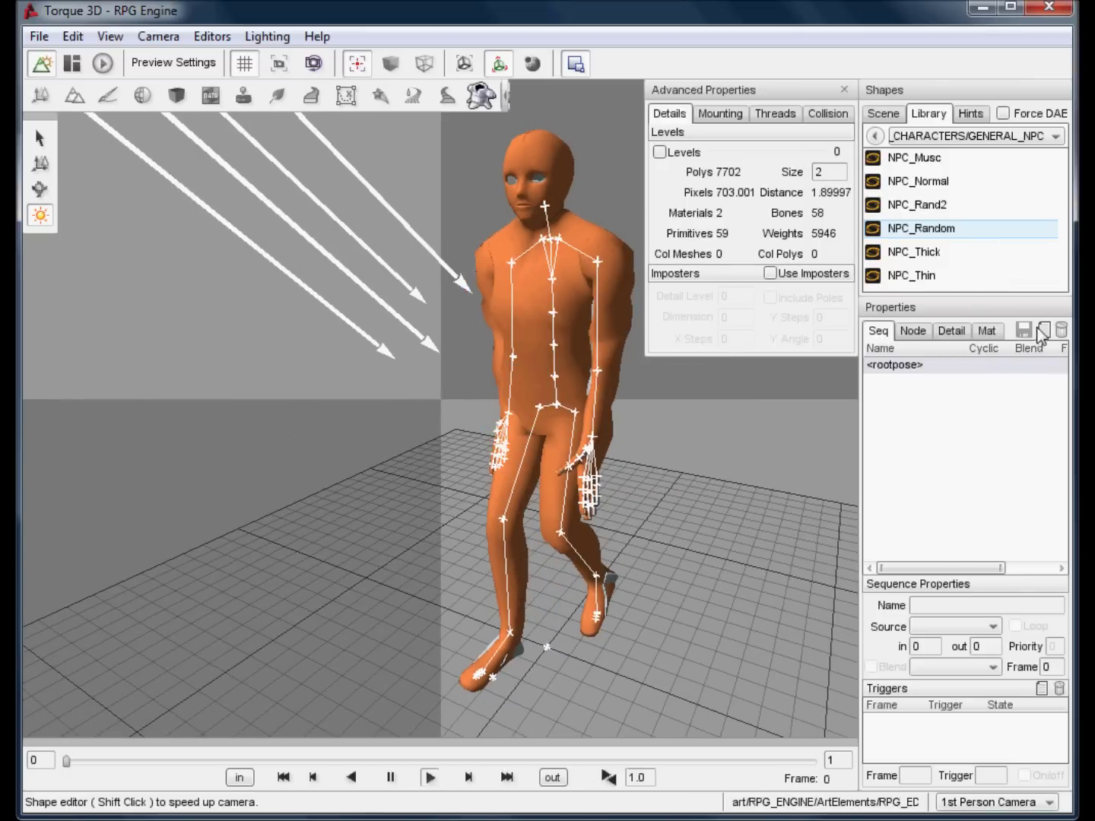
# - Preview NPC_Random walking by adding a new sequence from the COLLADA file Walk.DAE, and orbit around it
pyautogui.click(1046, 329)
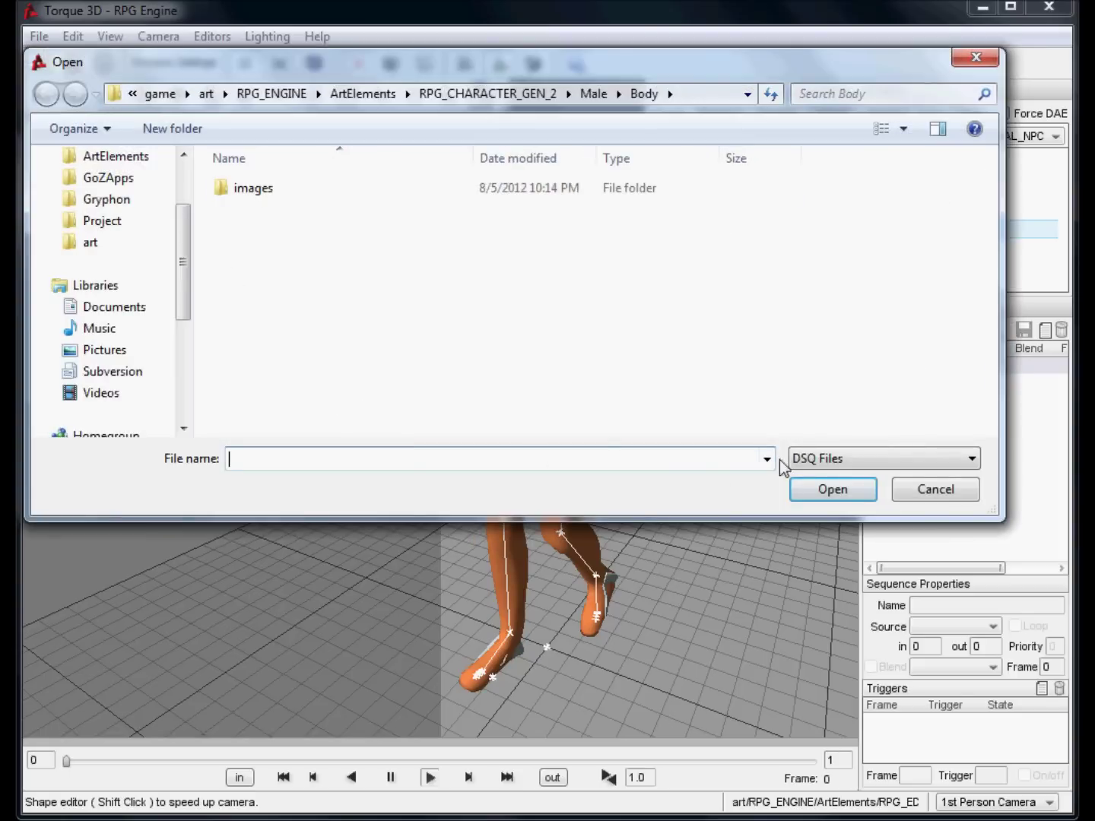
pyautogui.click(831, 461)
pyautogui.click(828, 491)
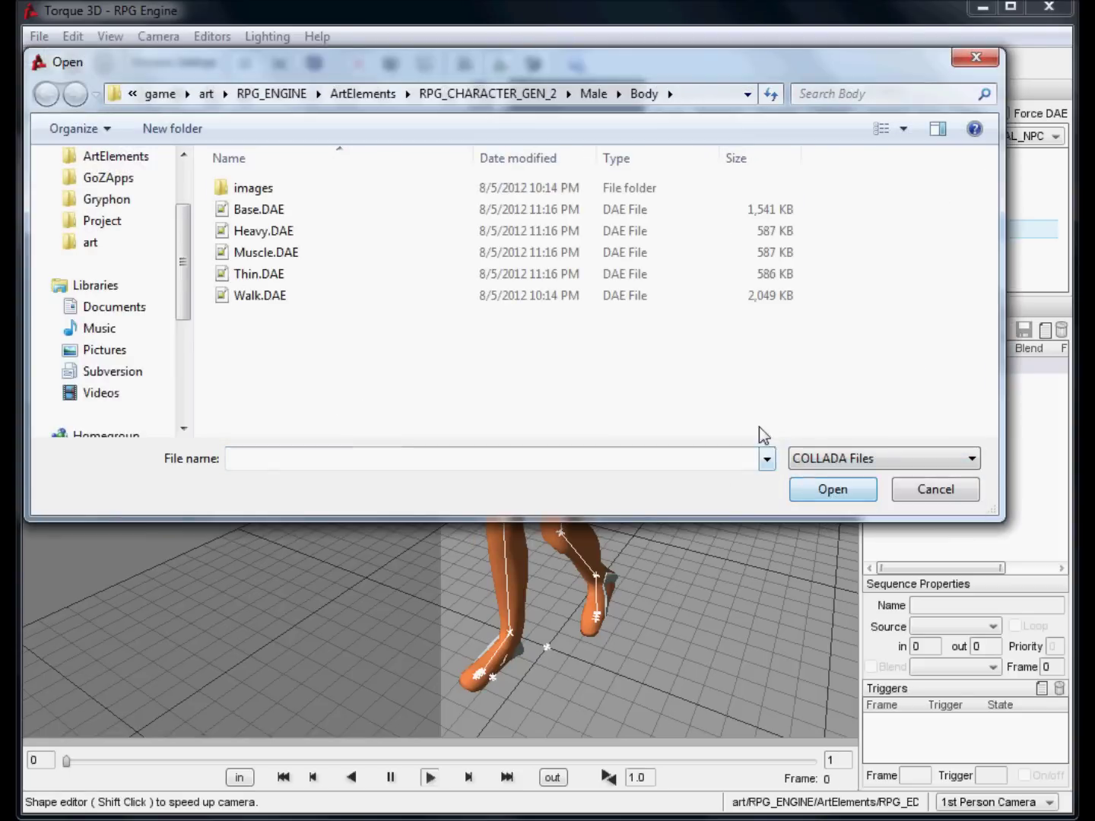
pyautogui.doubleClick(525, 292)
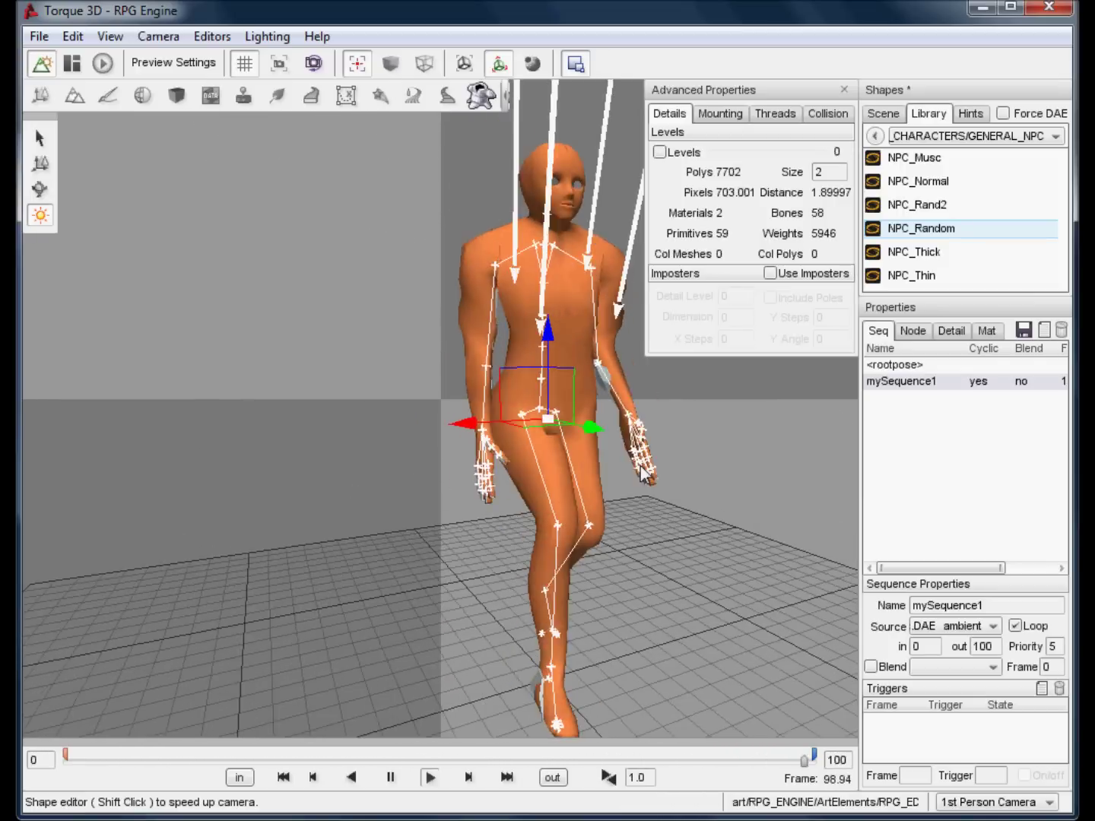
pyautogui.moveTo(530, 463); pyautogui.dragTo(523, 475, button='right')
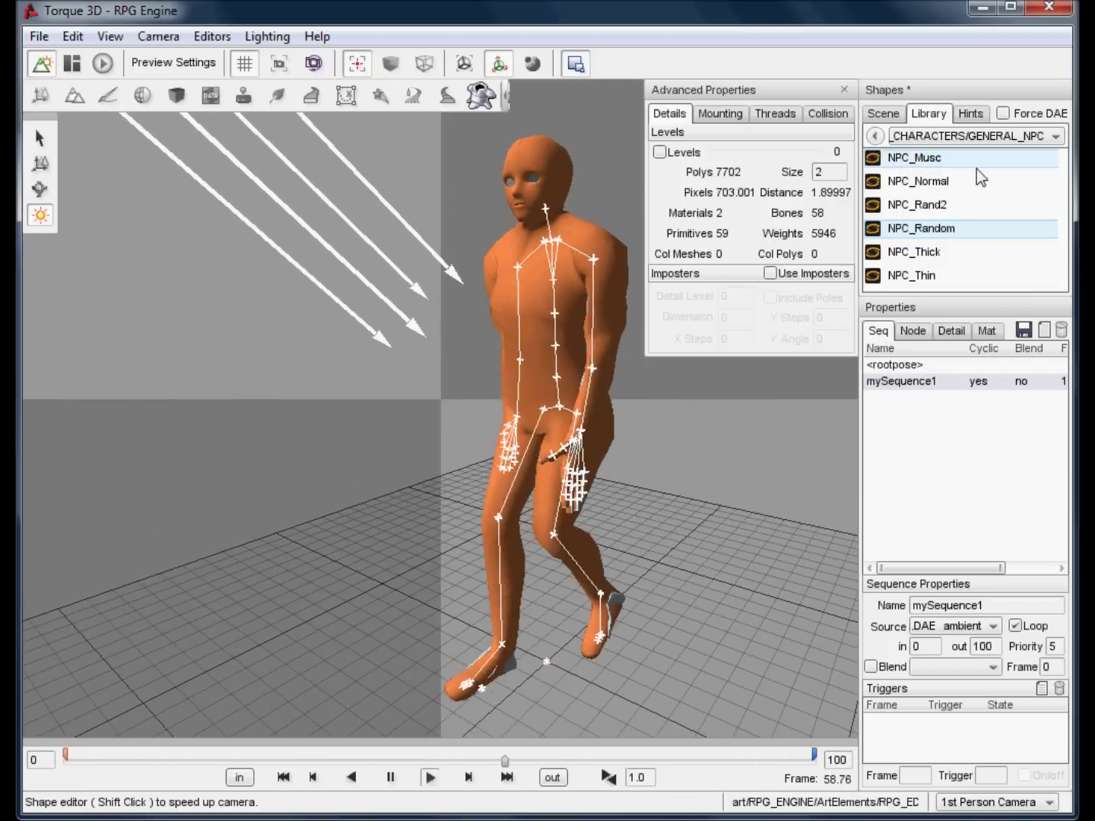
# - Load the NPC_Thick shape, discarding the unsaved changes to NPC_Random
pyautogui.click(950, 252)
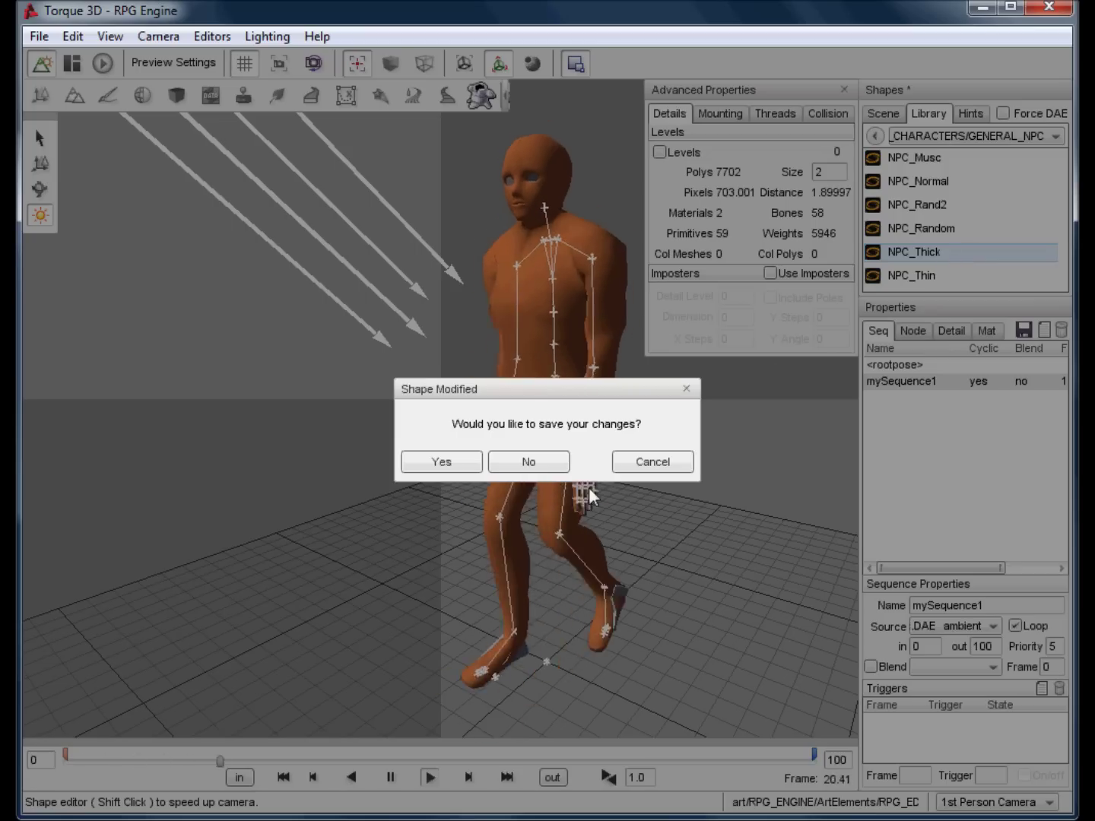
pyautogui.click(528, 462)
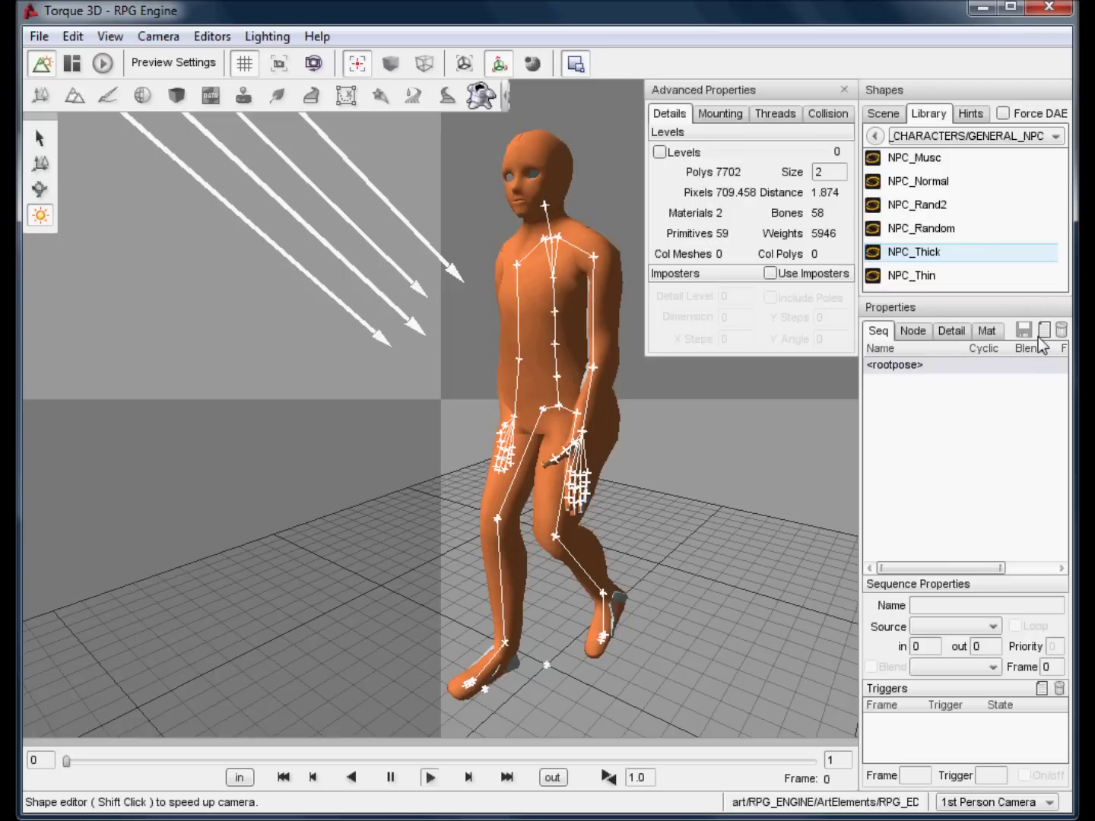
# - Preview NPC_Thick walking by adding a new sequence from the COLLADA file Walk.DAE, and orbit around it
pyautogui.moveTo(730, 432); pyautogui.dragTo(698, 474, button='right')
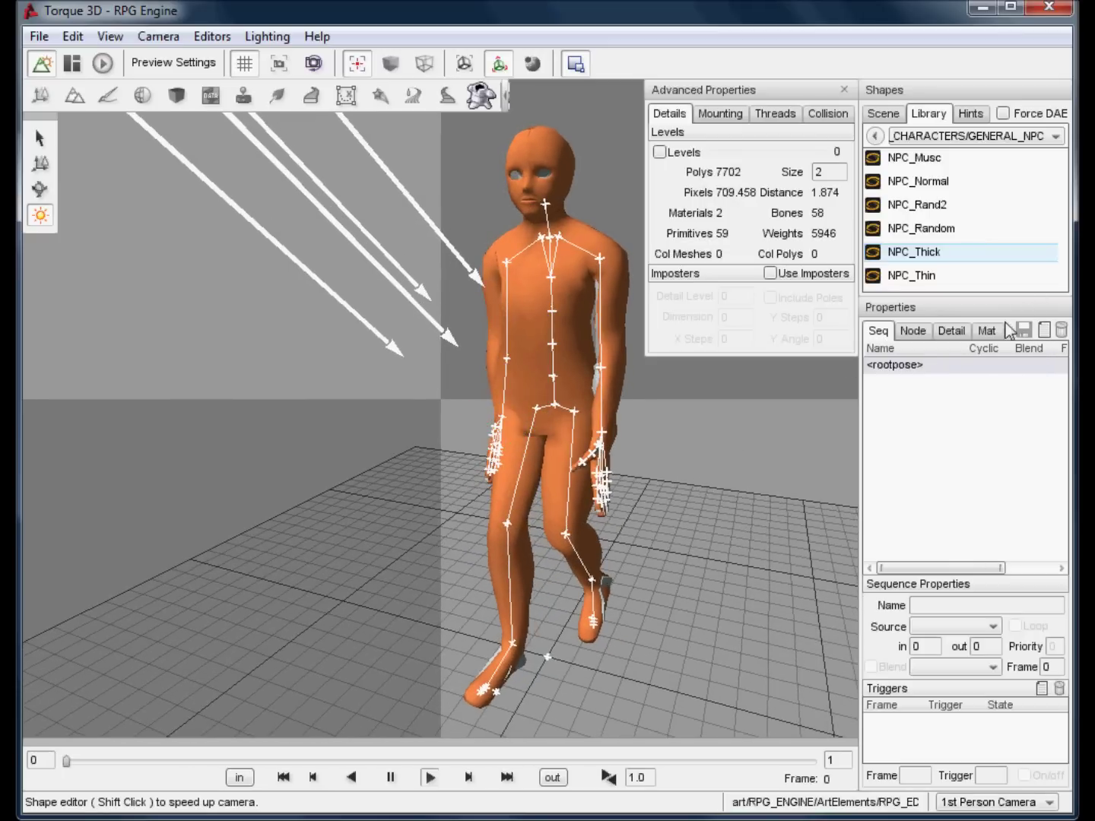
pyautogui.click(1043, 330)
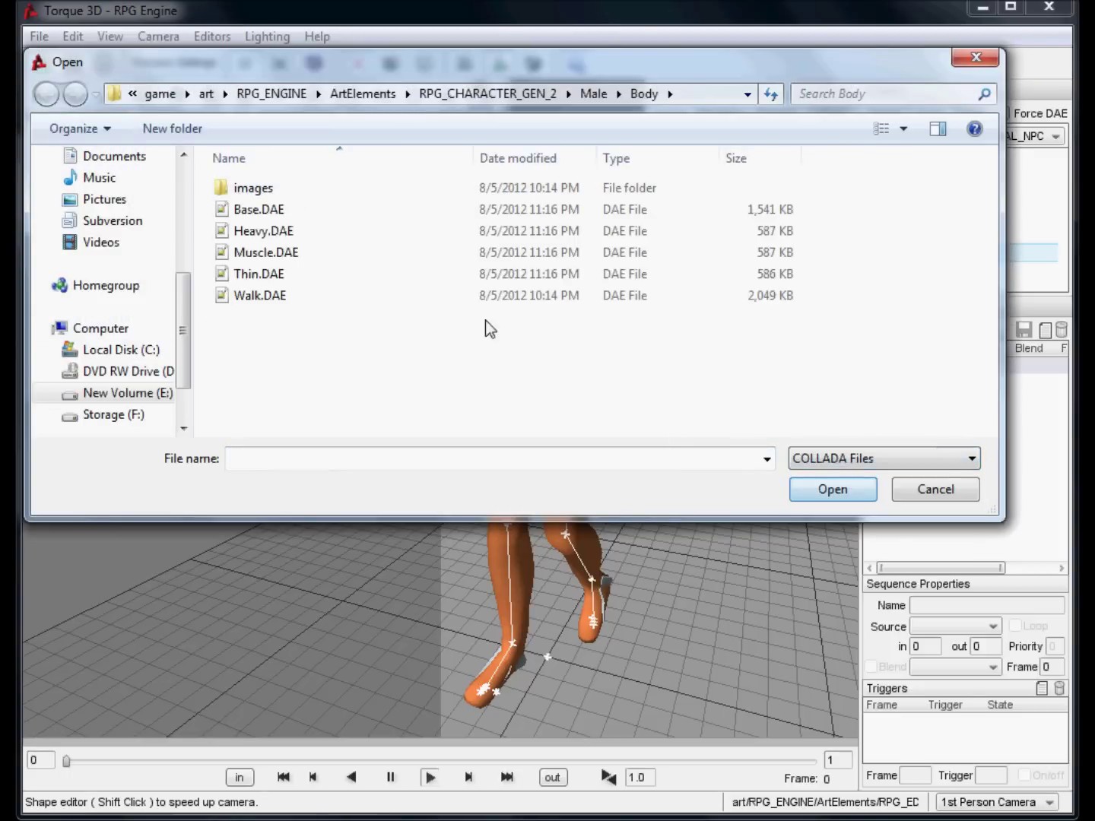
pyautogui.doubleClick(271, 297)
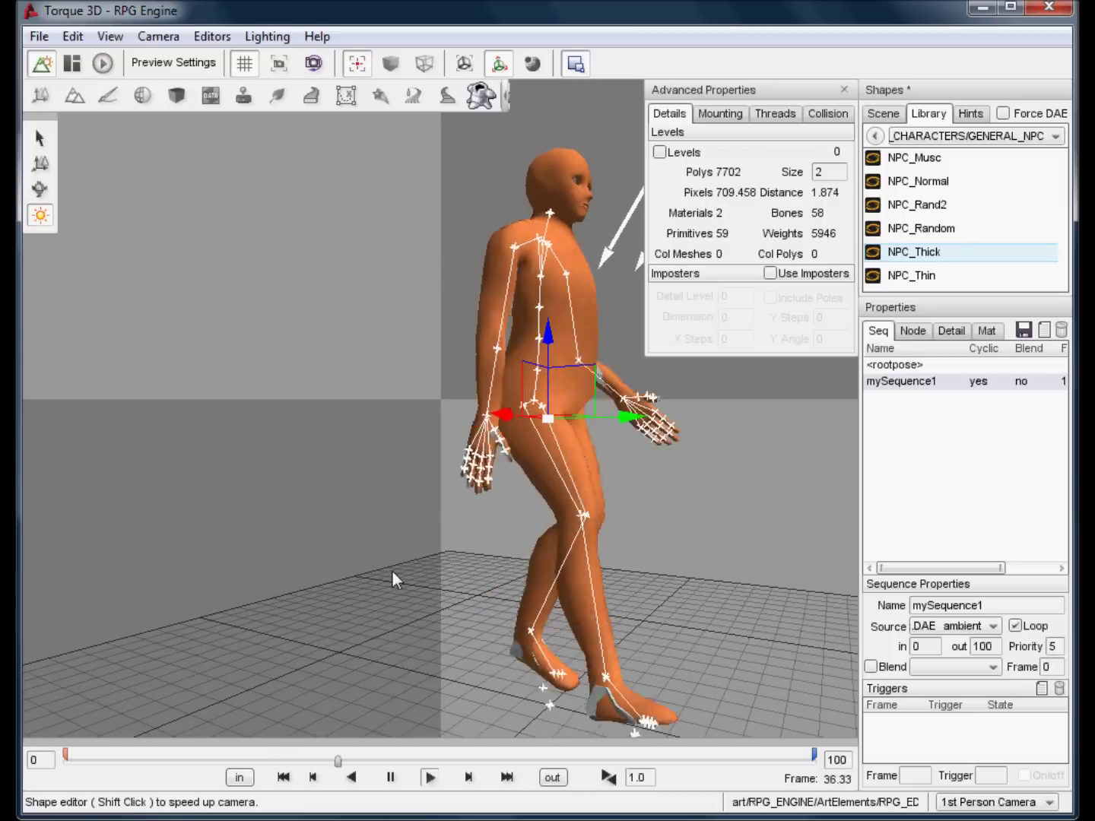
pyautogui.moveTo(670, 561); pyautogui.dragTo(547, 580, button='right')
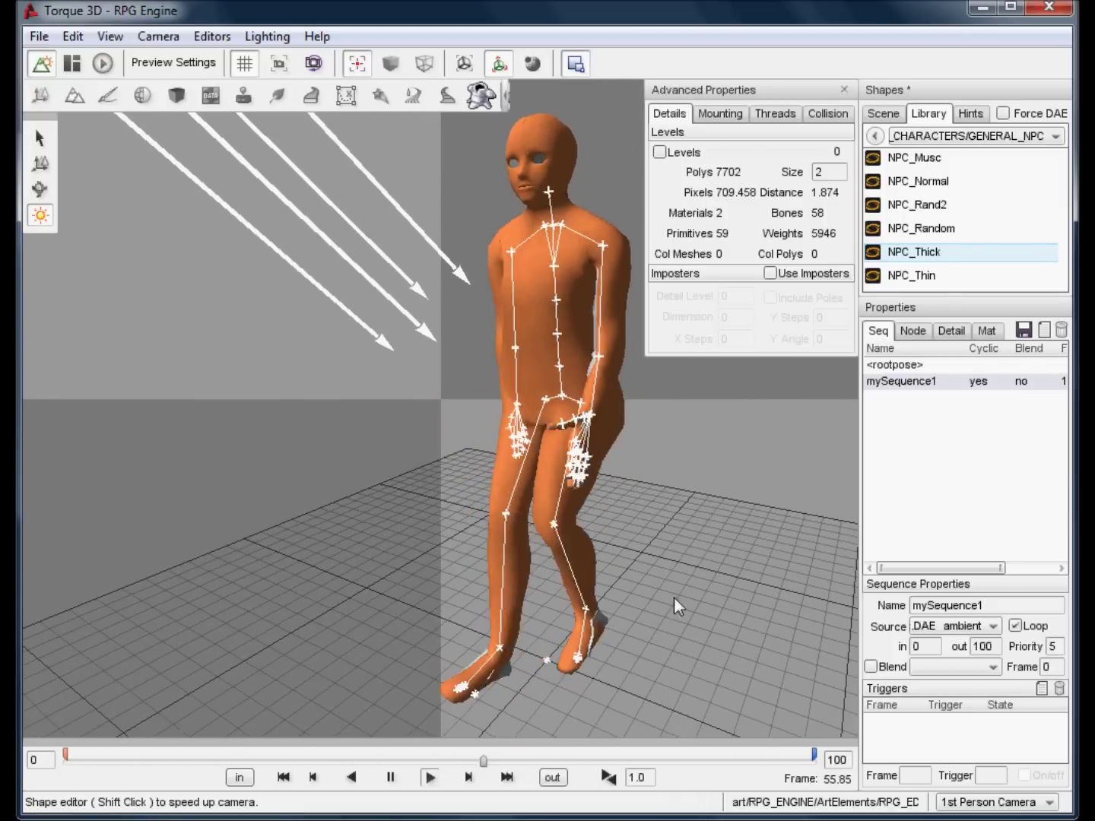
# - Load NPC_Thin without saving NPC_Thick, and preview it walking from several sides with a new sequence from the COLLADA file Walk.DAE
pyautogui.click(955, 276)
pyautogui.click(553, 455)
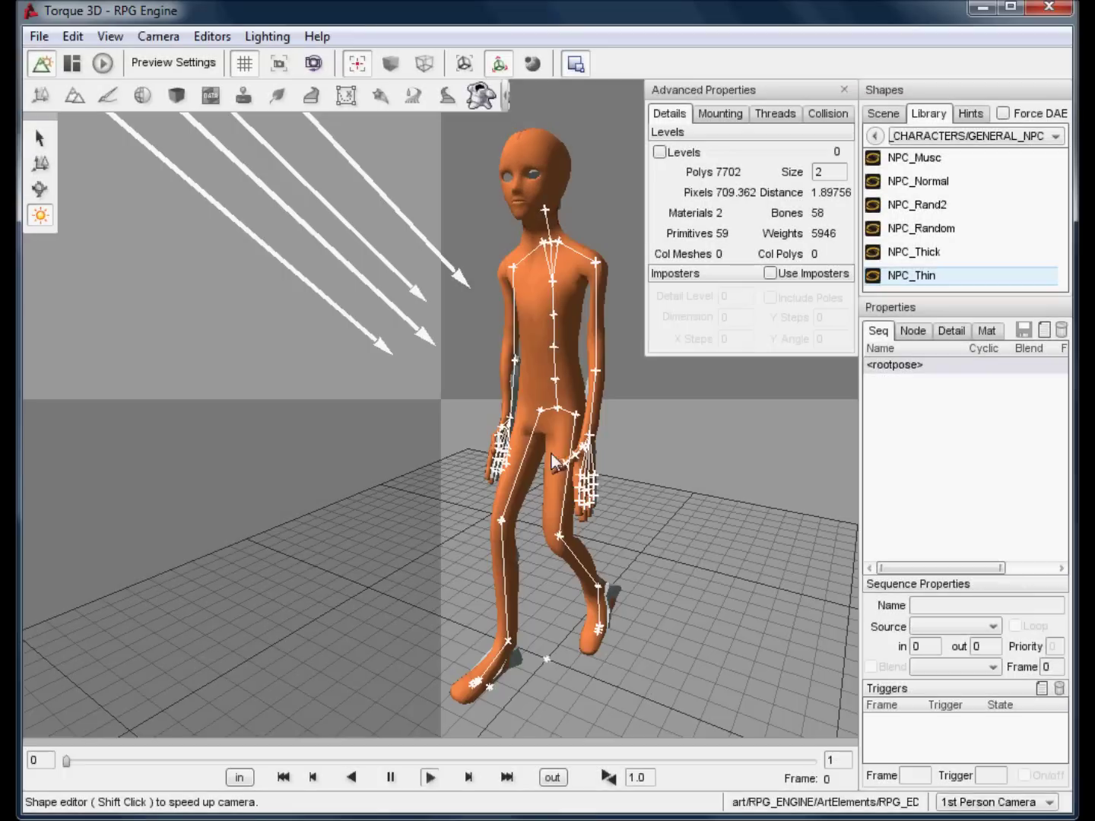
pyautogui.moveTo(648, 558); pyautogui.dragTo(673, 570, button='right')
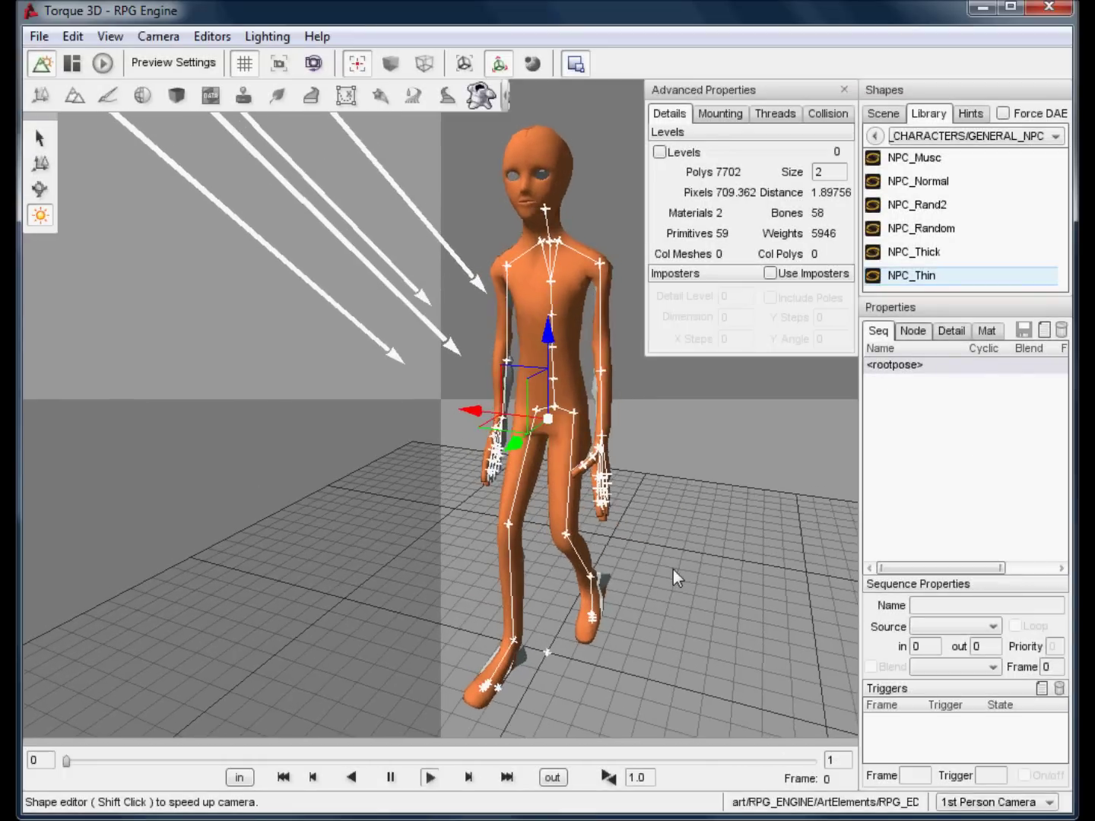
pyautogui.click(1045, 332)
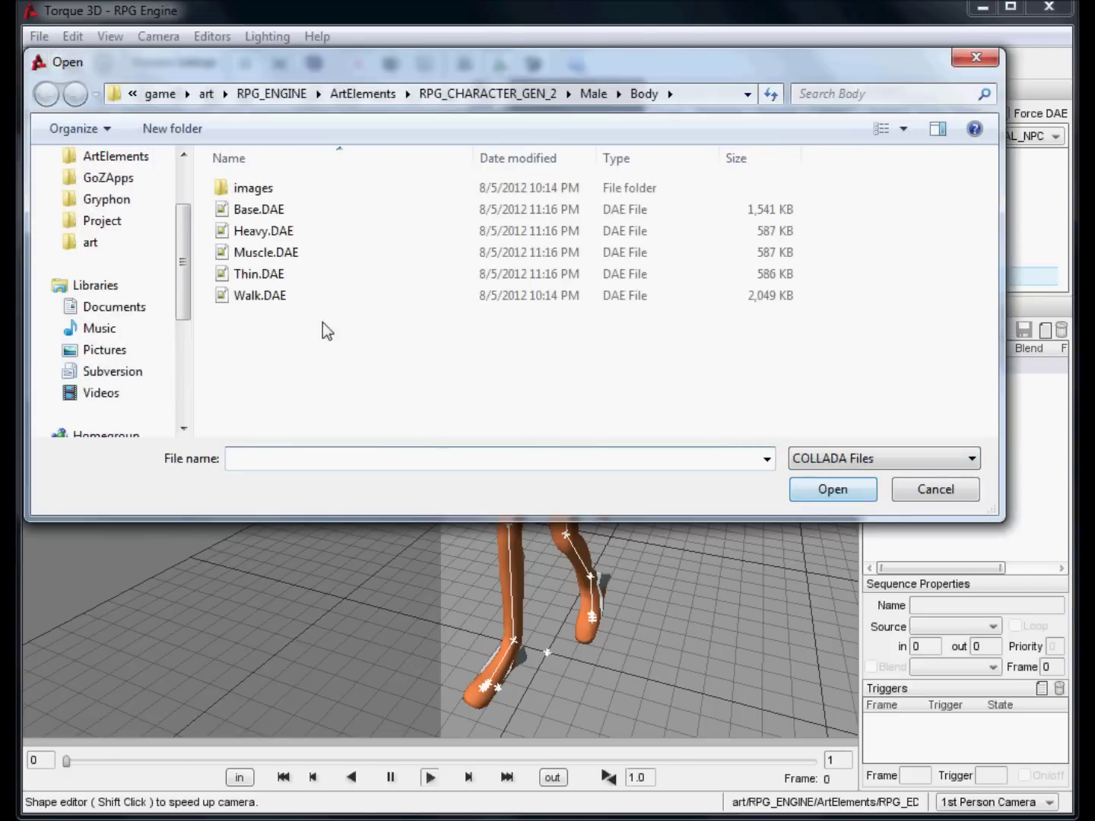
pyautogui.doubleClick(272, 295)
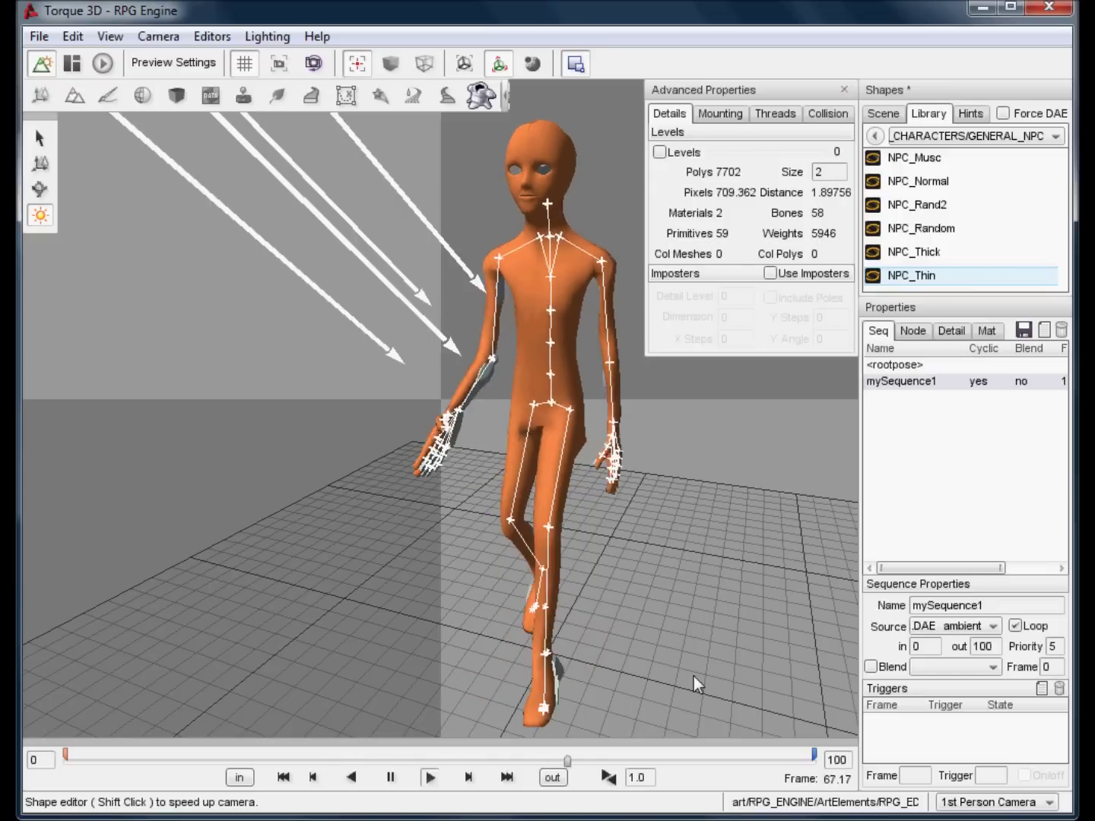
pyautogui.moveTo(715, 625); pyautogui.dragTo(837, 657, button='right')
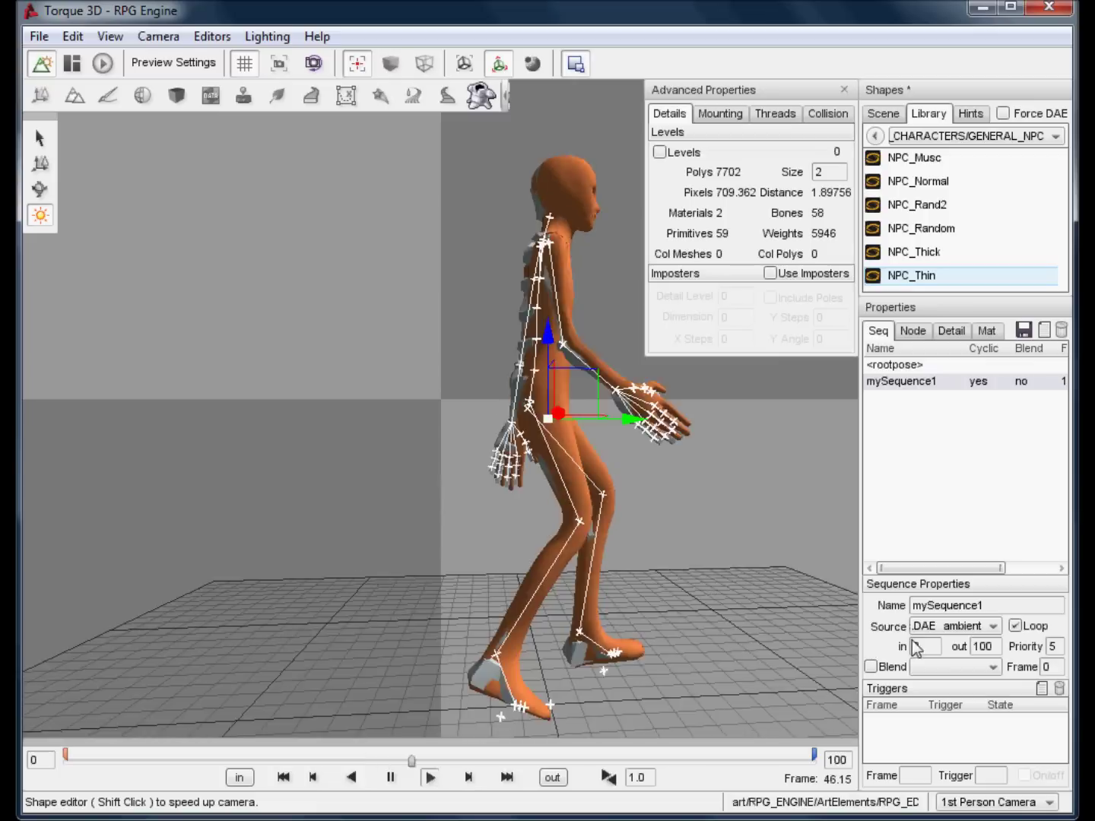
pyautogui.moveTo(946, 645); pyautogui.dragTo(712, 674, button='right')
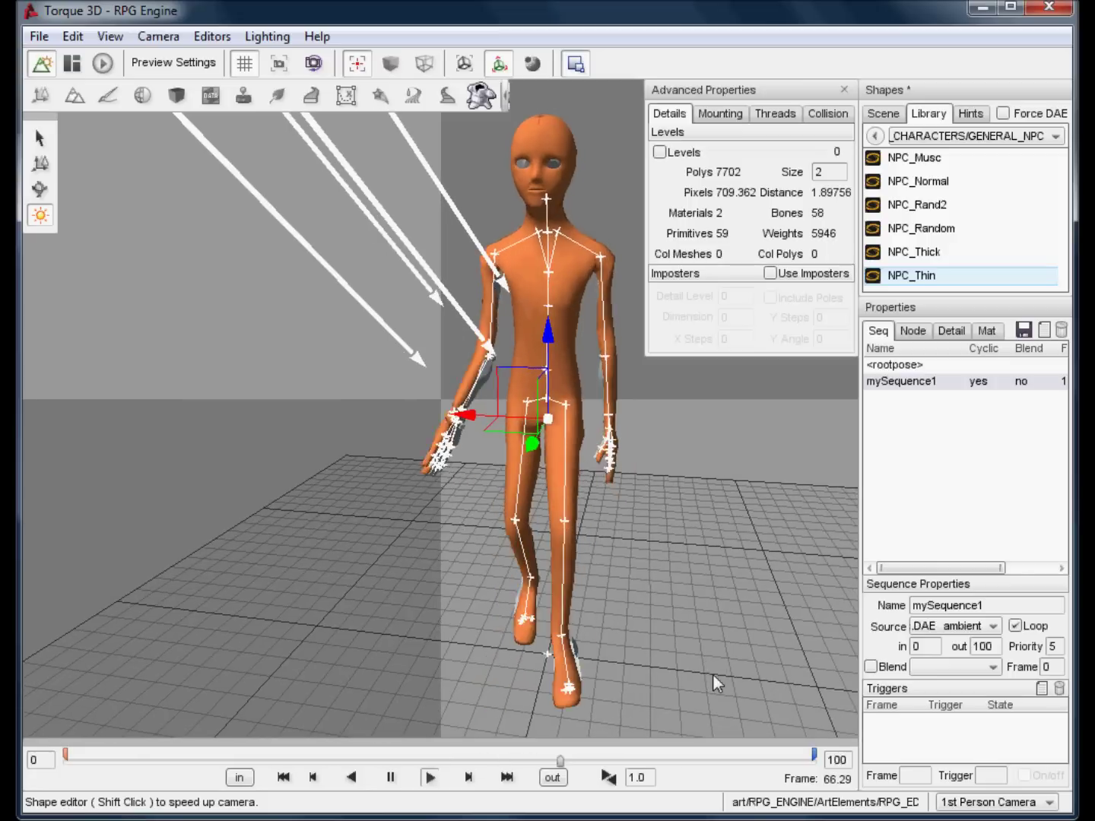
# - Examine NPC_Thin's detail levels, nodes and sequences, and highlight each of its two materials on the model
pyautogui.click(951, 332)
pyautogui.click(887, 352)
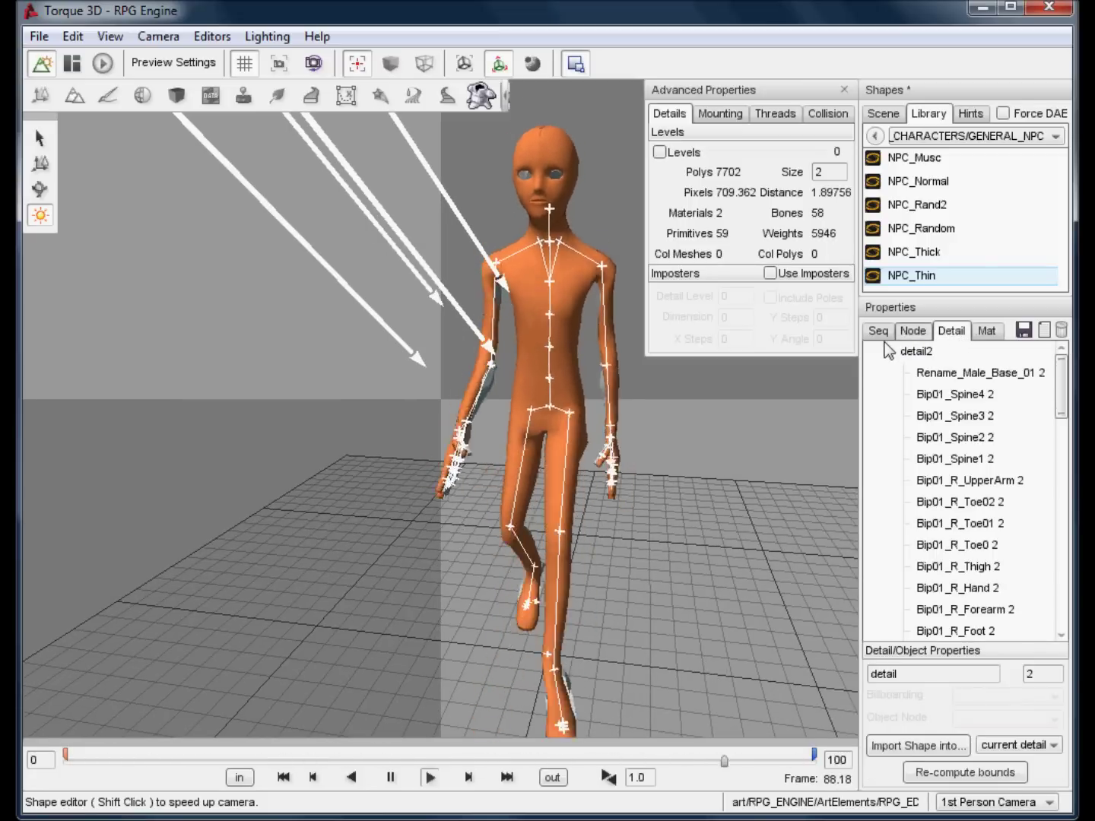
pyautogui.click(910, 333)
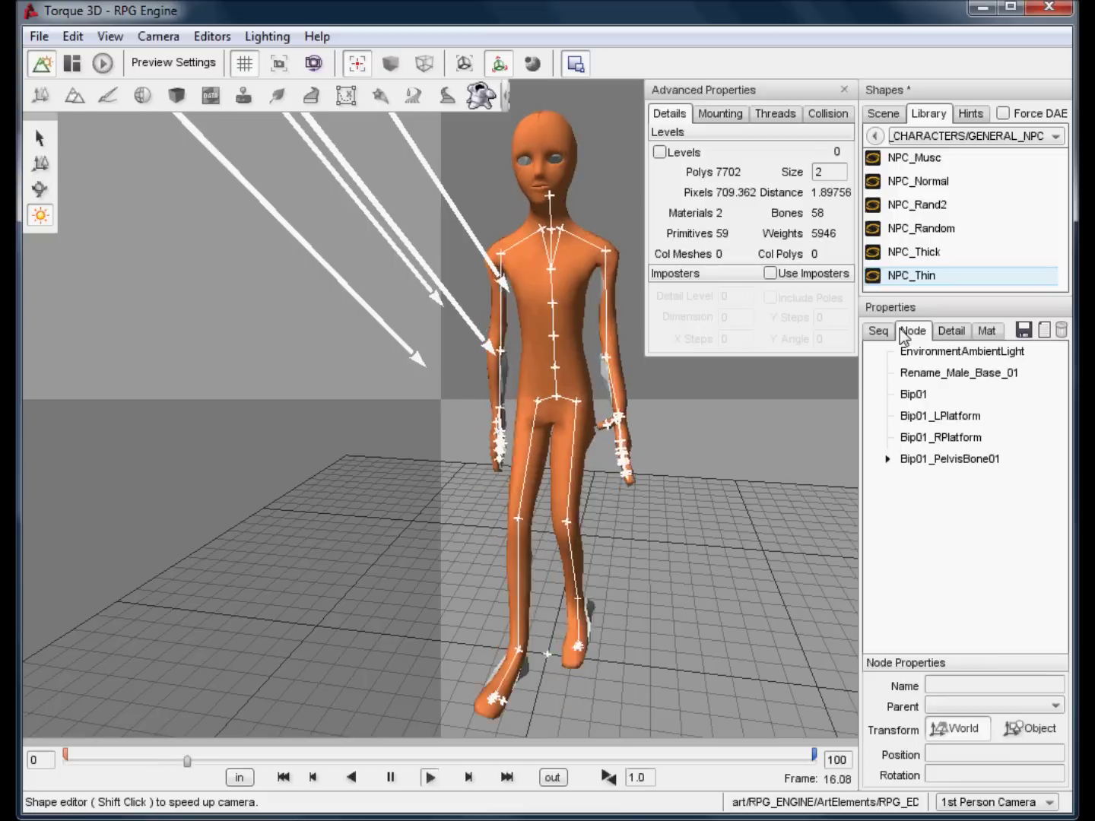
pyautogui.click(962, 331)
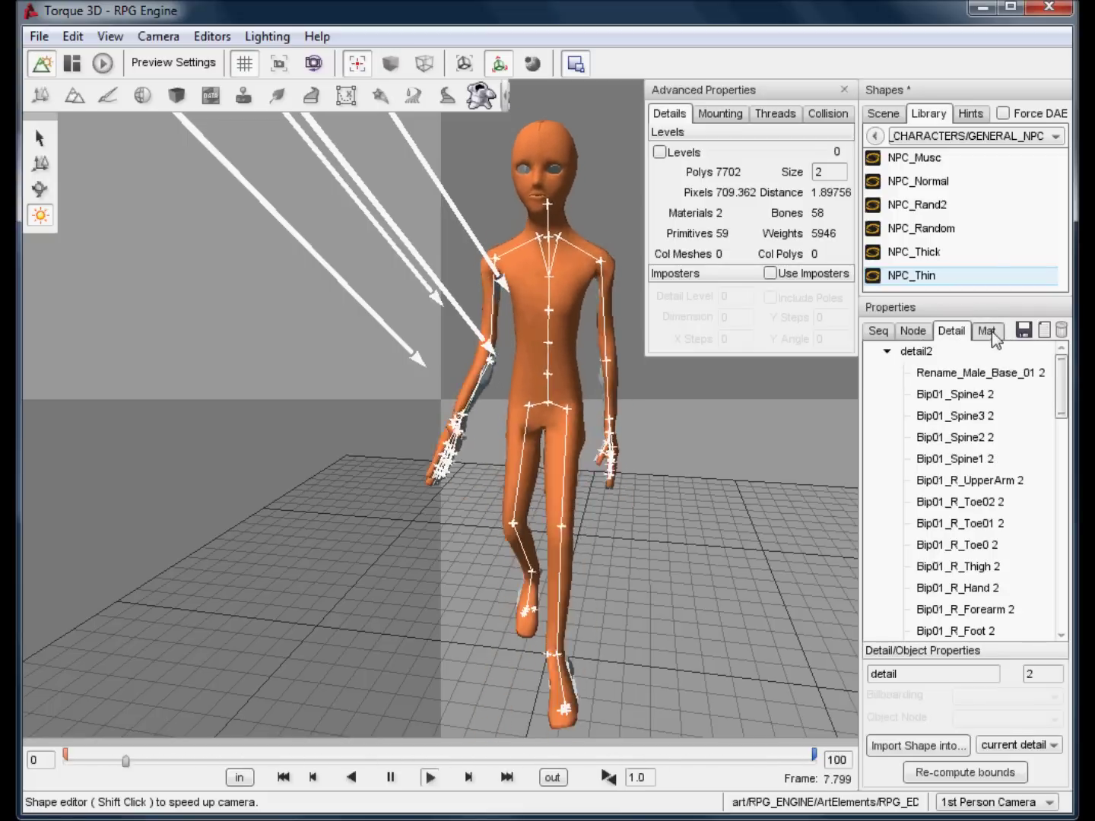
pyautogui.click(989, 331)
pyautogui.click(988, 381)
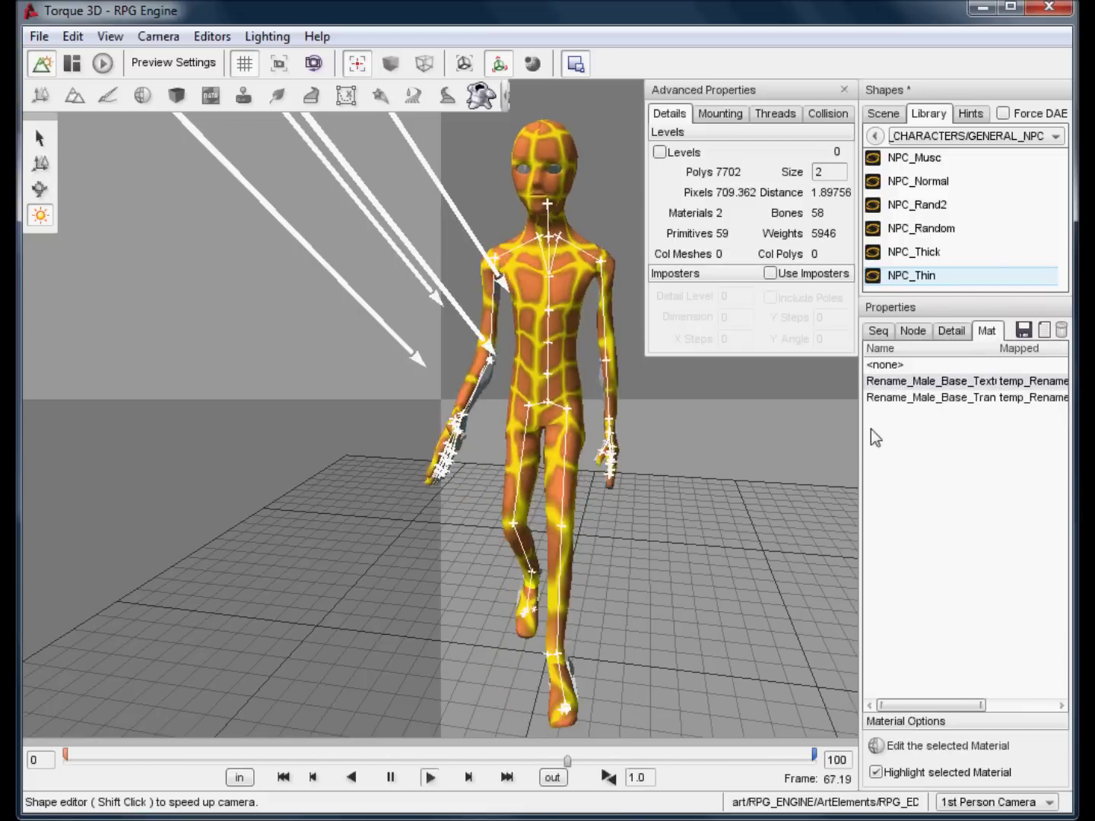
pyautogui.click(906, 399)
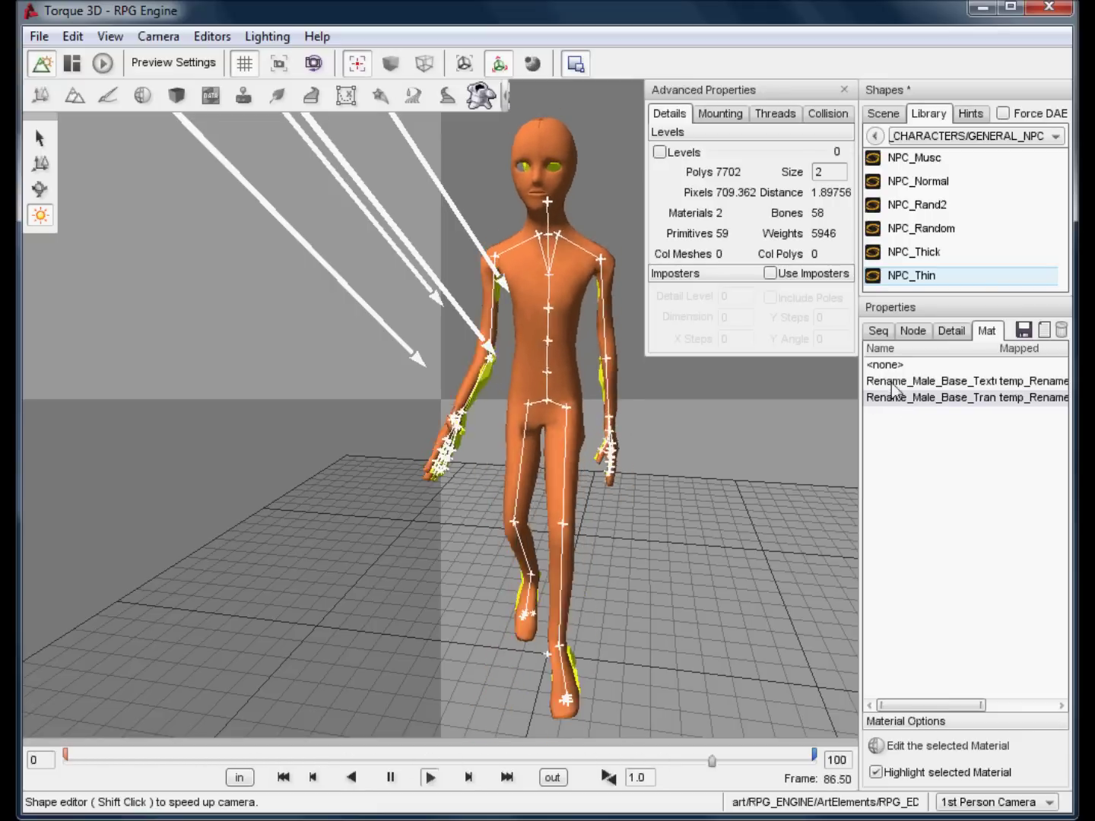
pyautogui.press('Up')
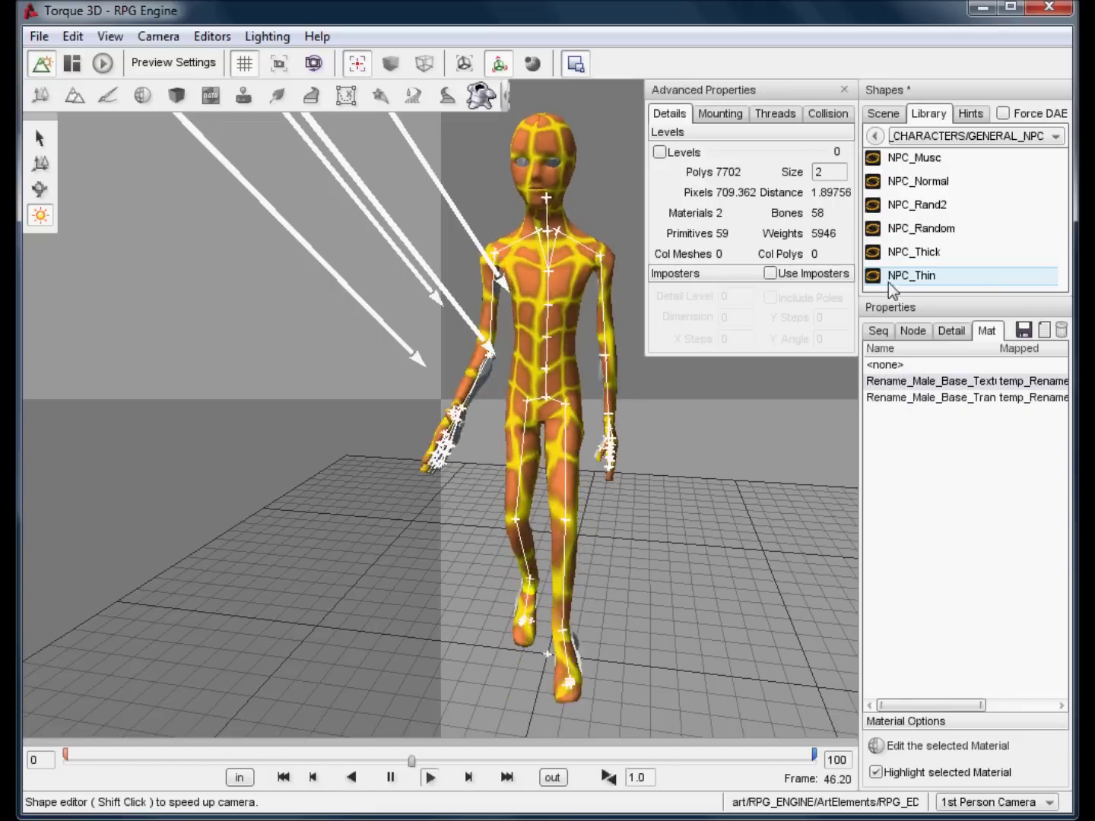
pyautogui.click(878, 332)
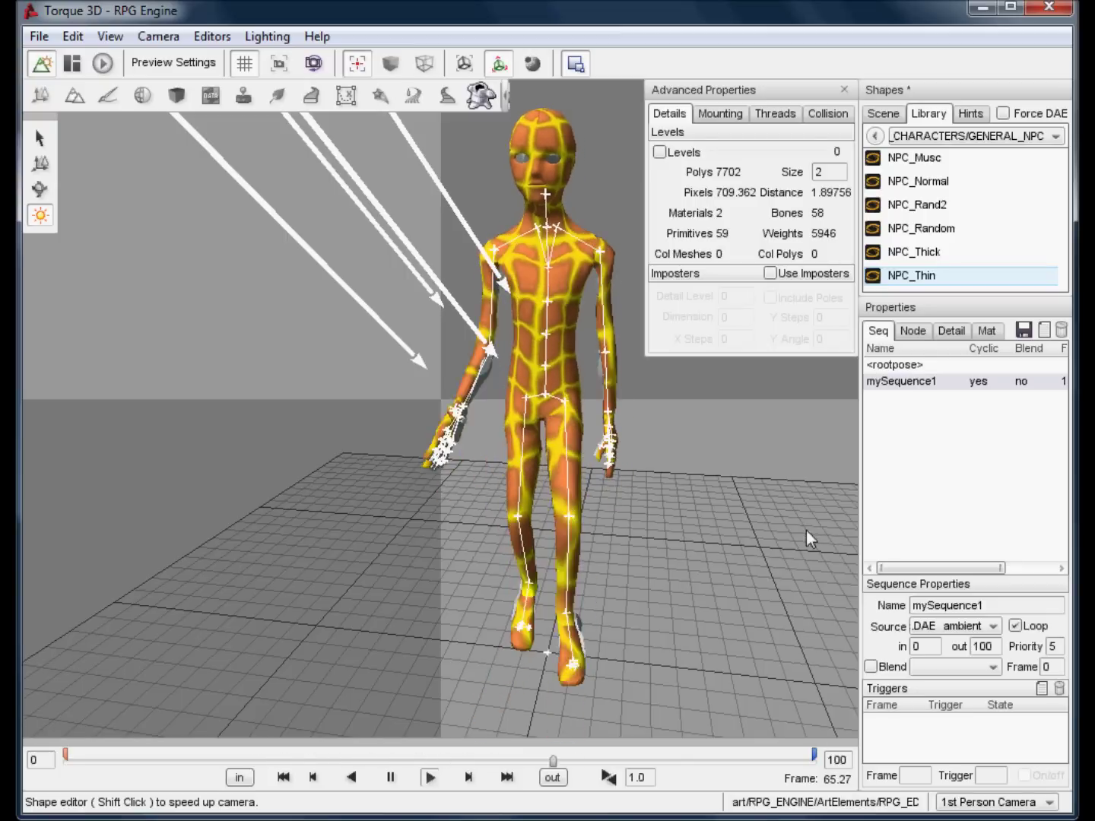
# - Leave the Shape Editor and switch to the Object Editor to show the game level
pyautogui.click(47, 95)
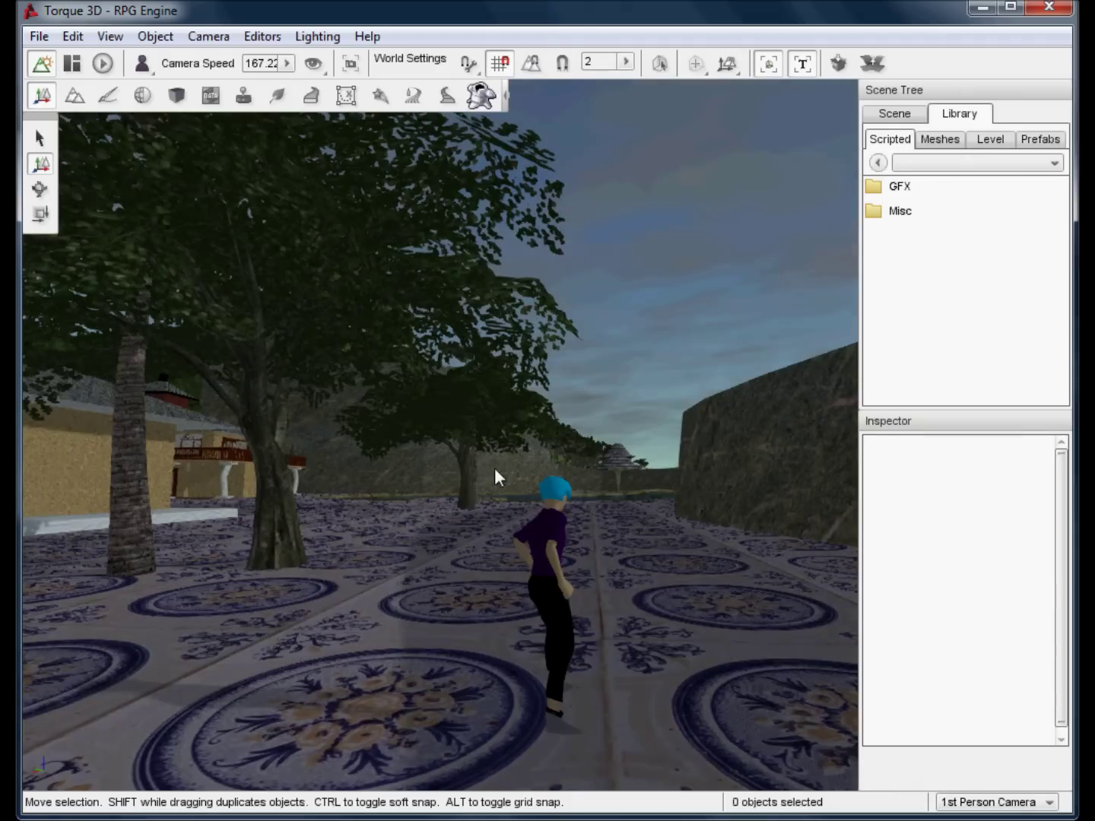